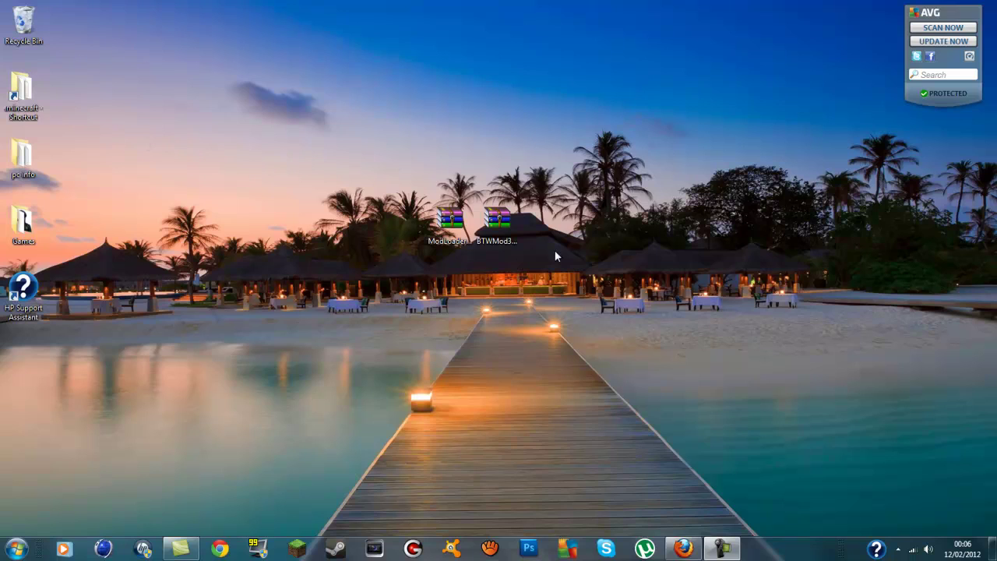
- Select the BTWMod3 zip on the desktop, then clear the selection
click(497, 222)
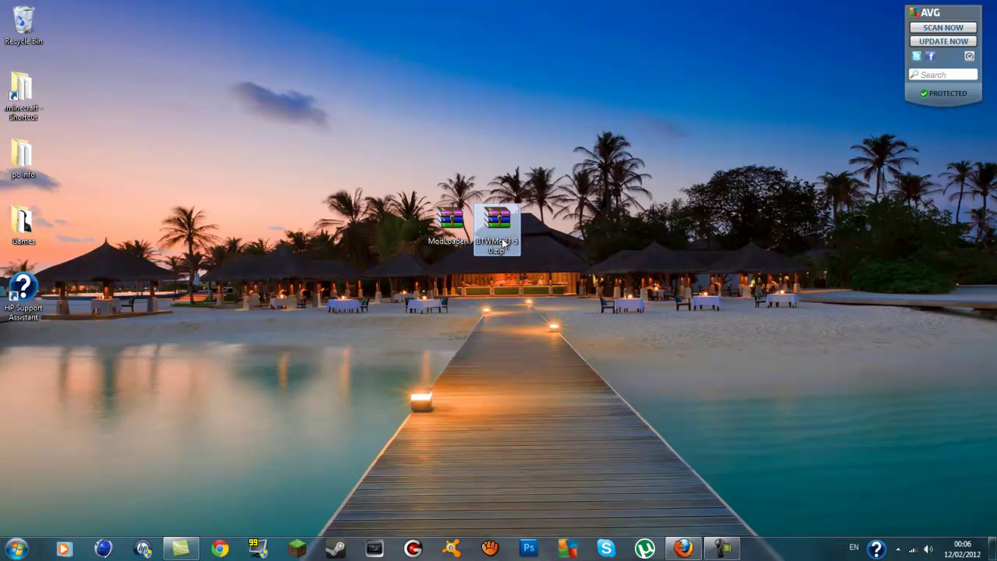
click(628, 229)
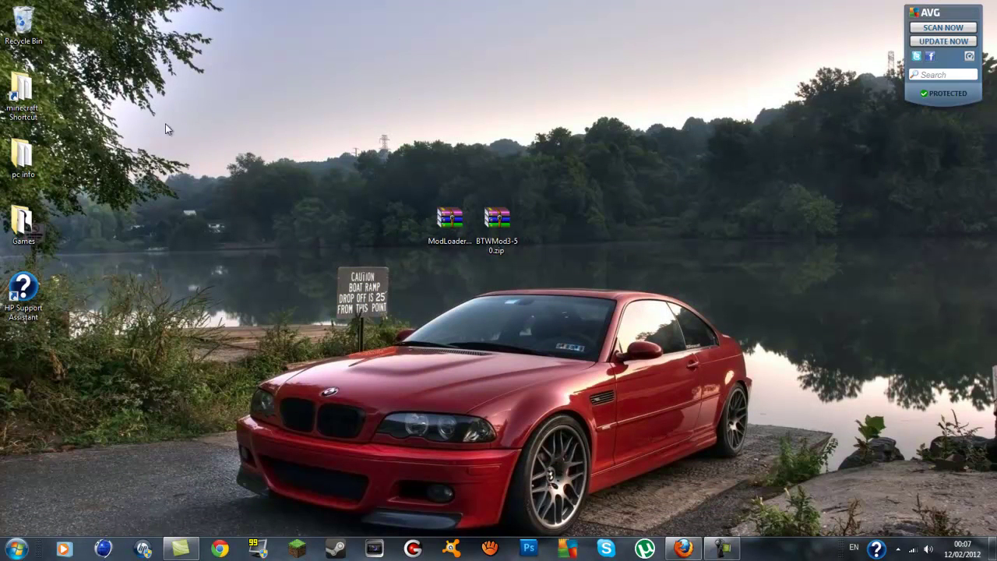
drag(145, 117, 719, 168)
- Restore Firefox on the Better Than Wolves forum topic and skim the post before returning to the top
click(685, 550)
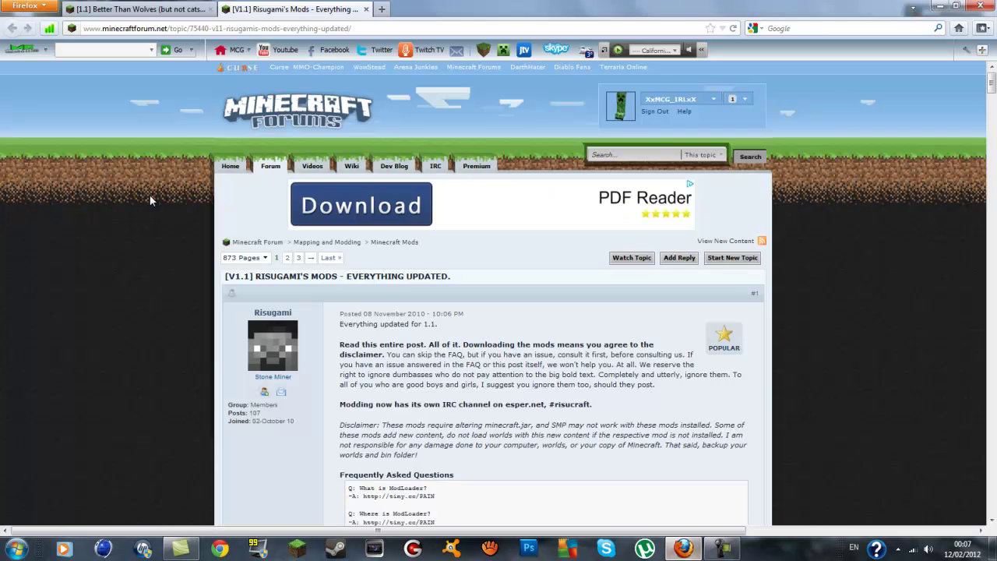
click(145, 17)
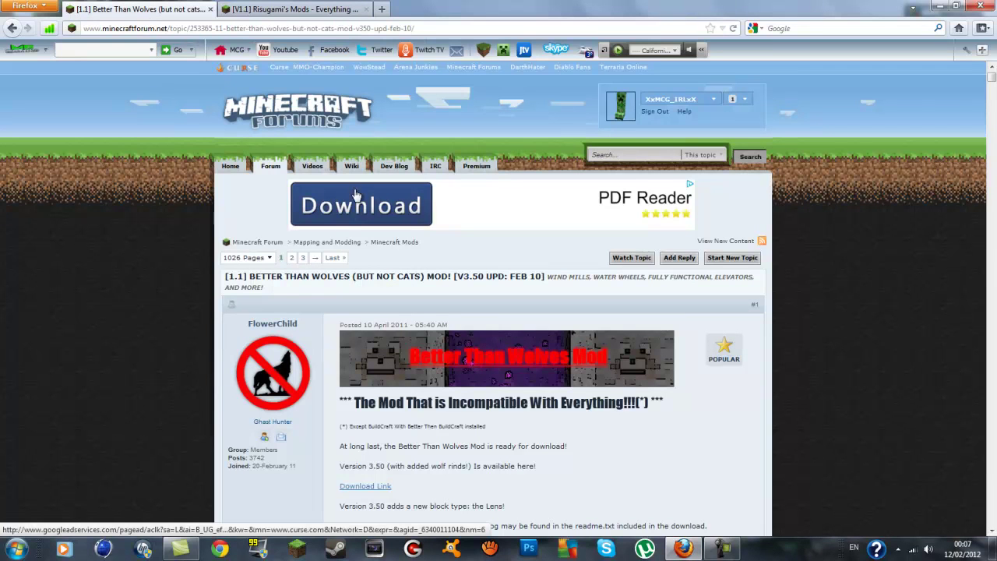
scroll(635, 179, down, 4)
scroll(635, 179, up, 4)
scroll(656, 181, down, 5)
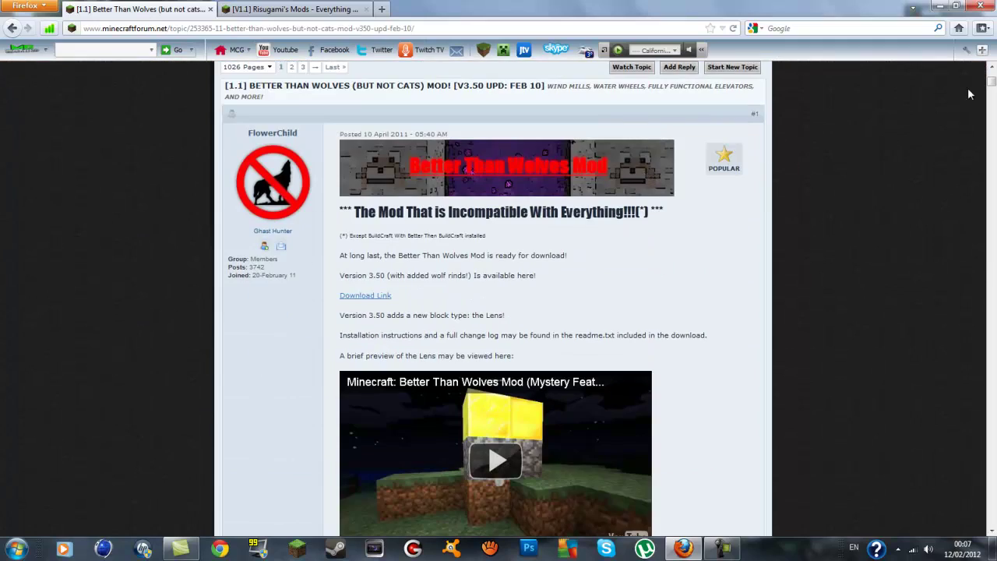
scroll(989, 116, down, 20)
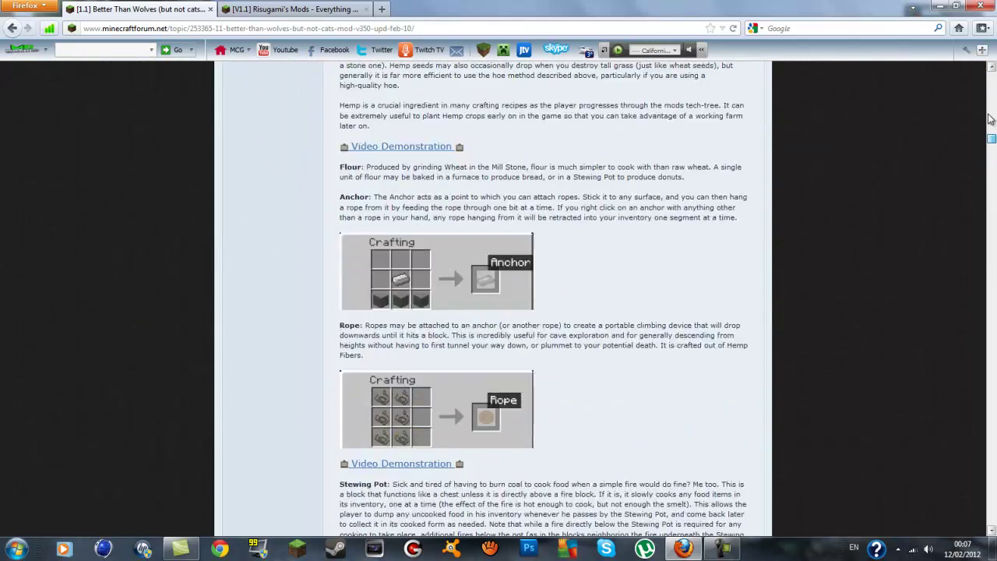
scroll(989, 117, up, 20)
scroll(610, 271, down, 5)
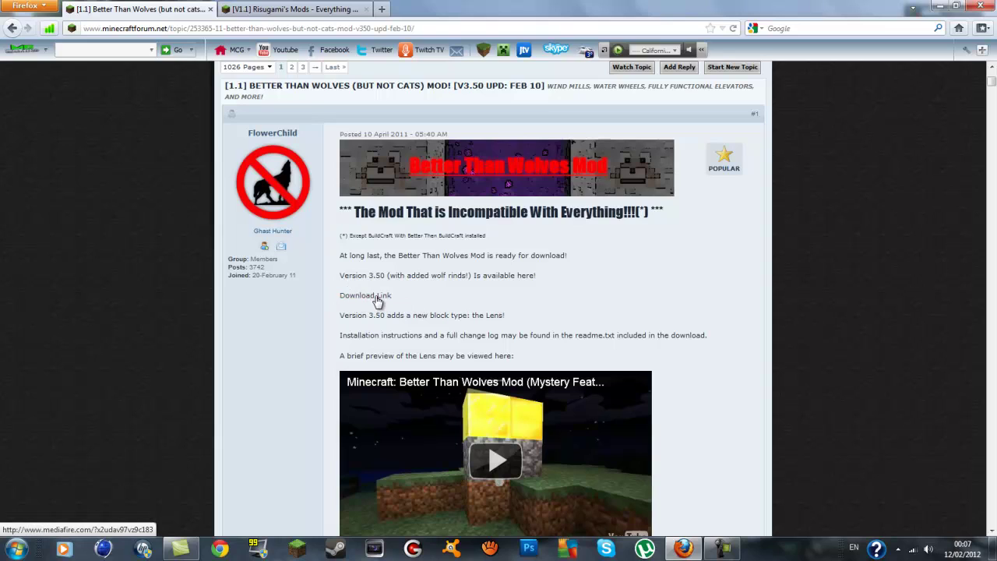
scroll(523, 309, up, 5)
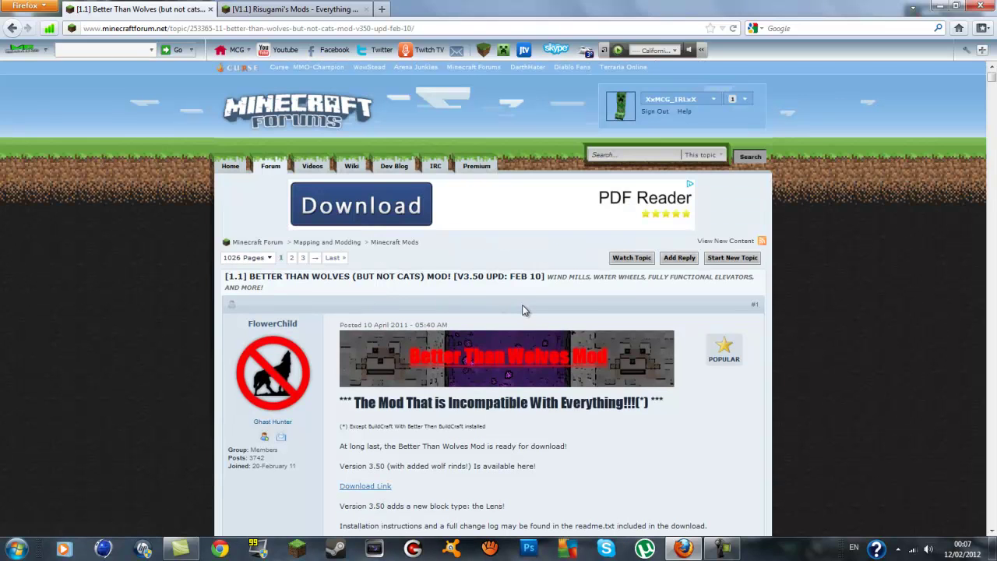
- Review the Risugami's Mods topic down to the ModLoader download, then minimize Firefox
click(264, 9)
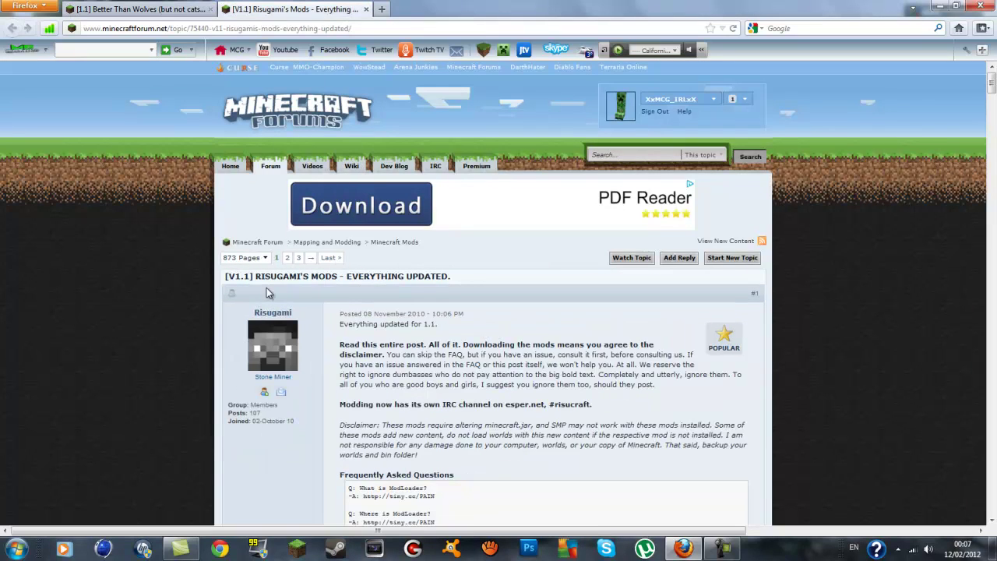
scroll(308, 292, down, 4)
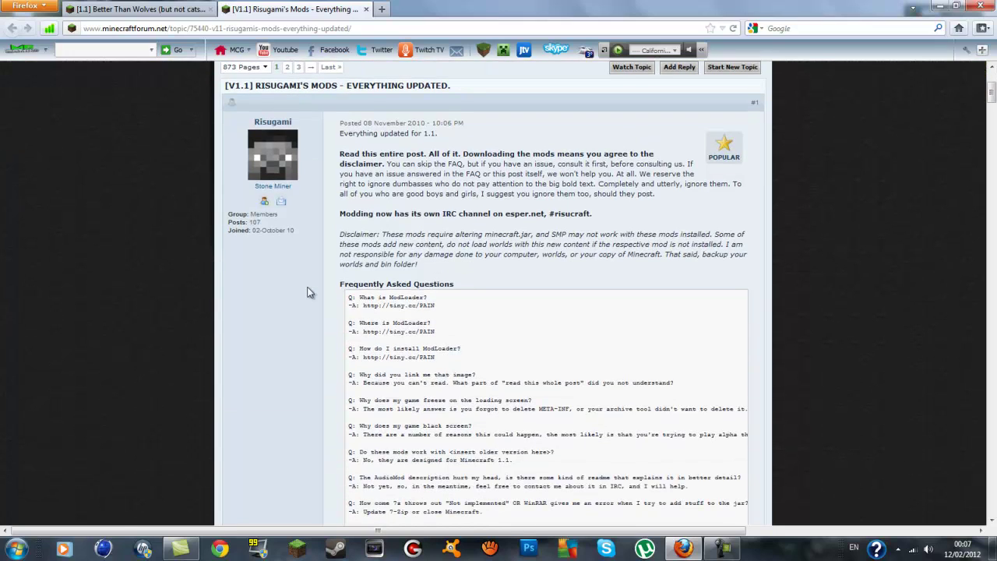
scroll(343, 100, down, 14)
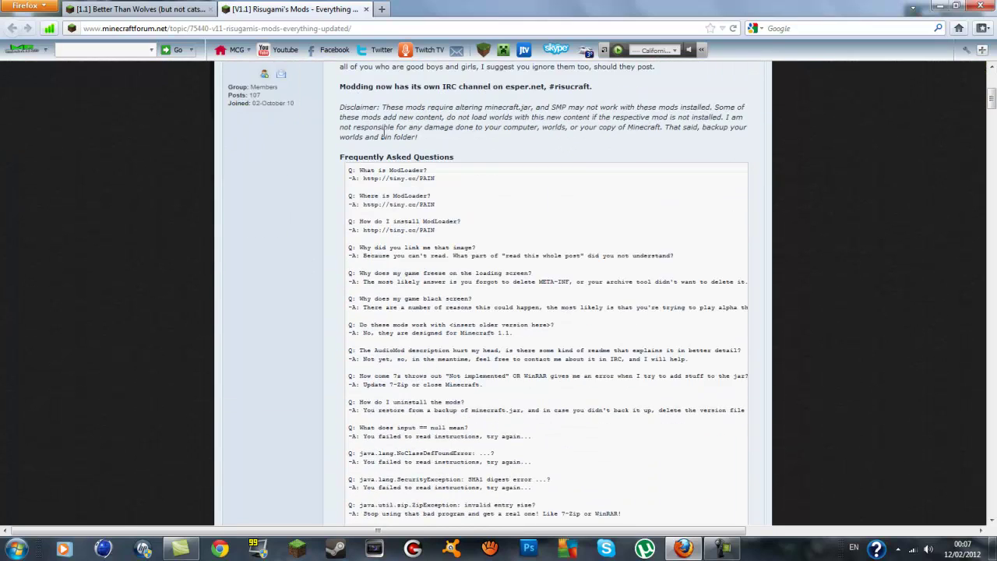
scroll(363, 159, down, 5)
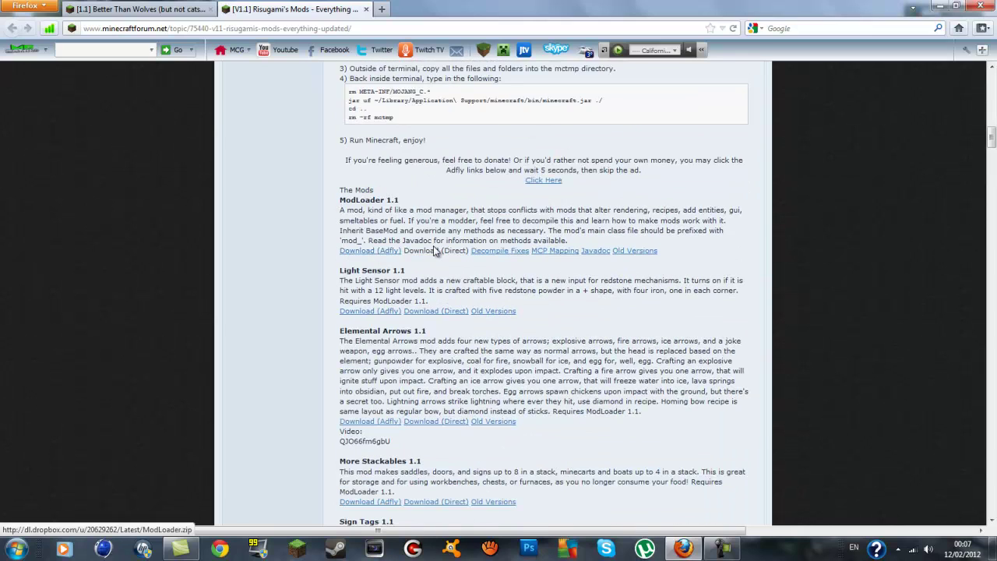
scroll(415, 254, up, 3)
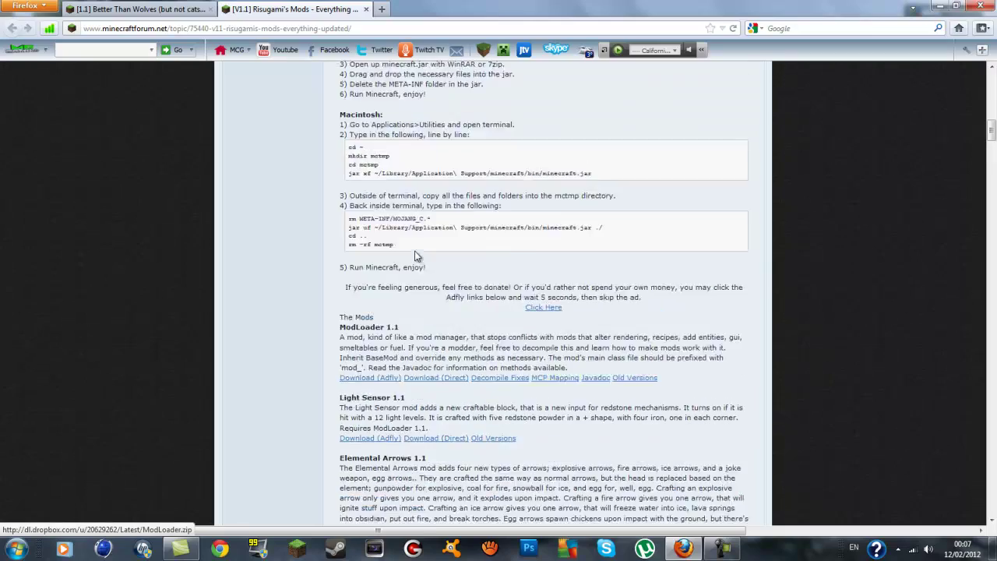
scroll(414, 255, up, 20)
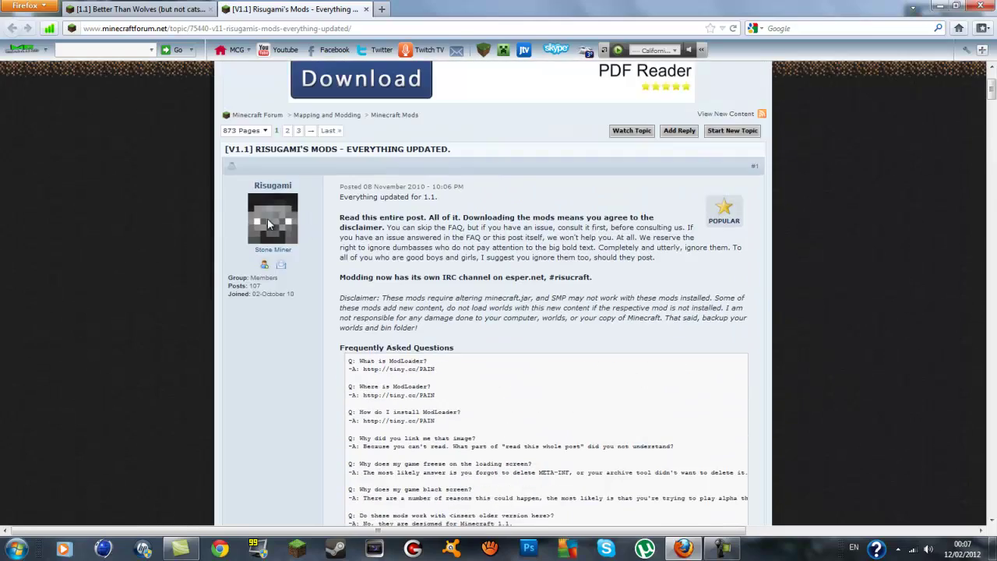
scroll(269, 224, up, 3)
click(936, 7)
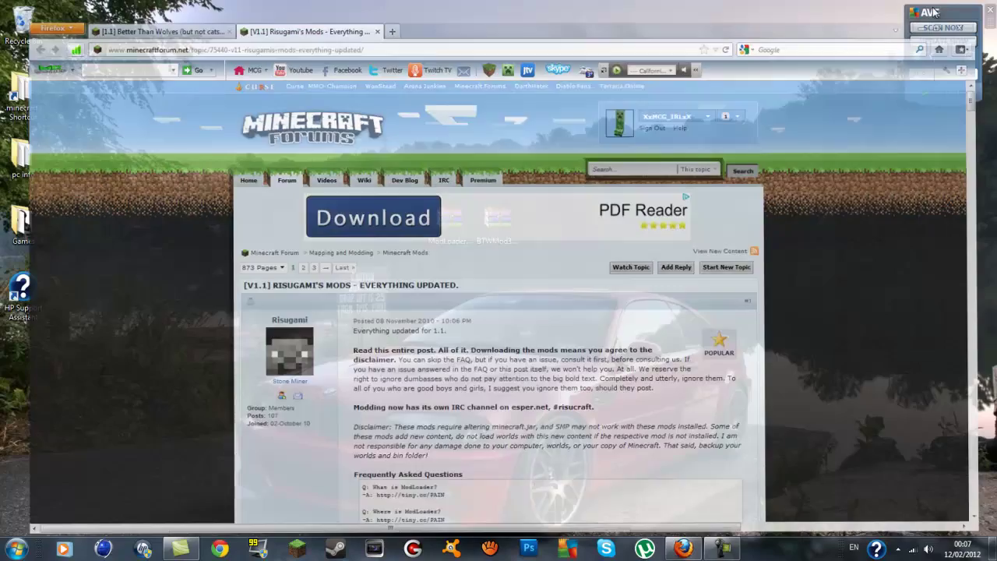
- Move the ModLoader and BTWMod zip icons slightly left and deselect them
drag(433, 187, 518, 253)
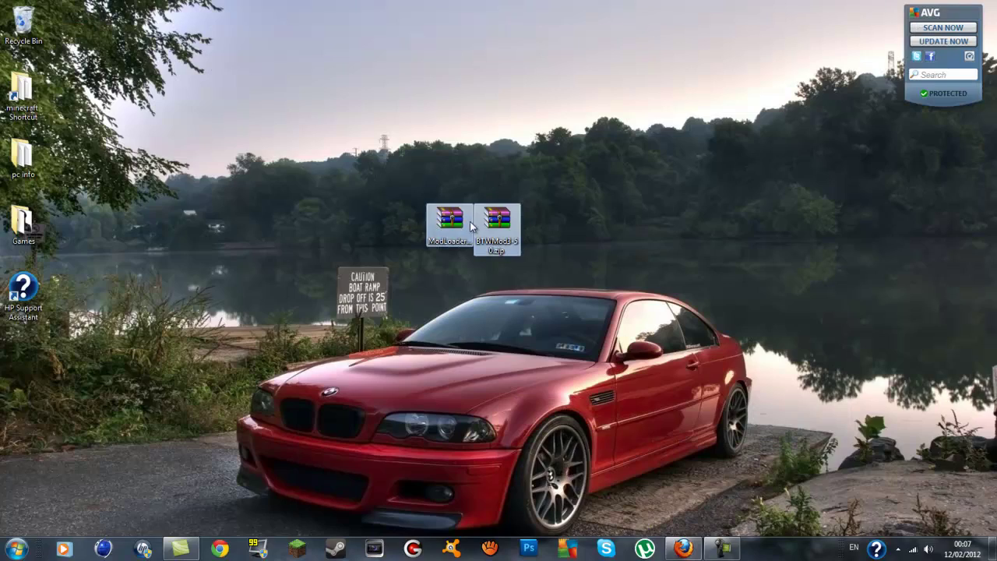
drag(459, 233, 412, 234)
click(533, 213)
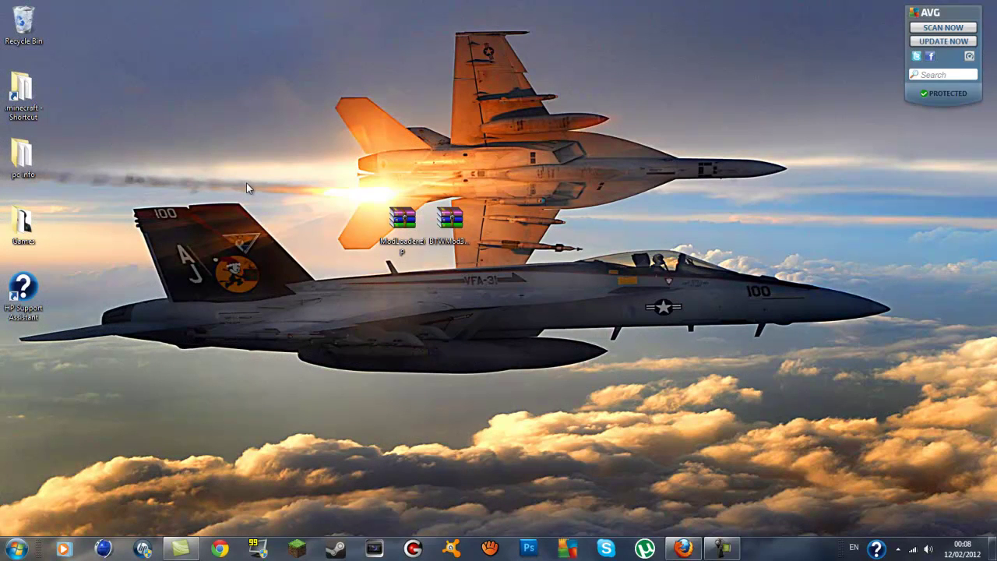
click(14, 549)
click(27, 515)
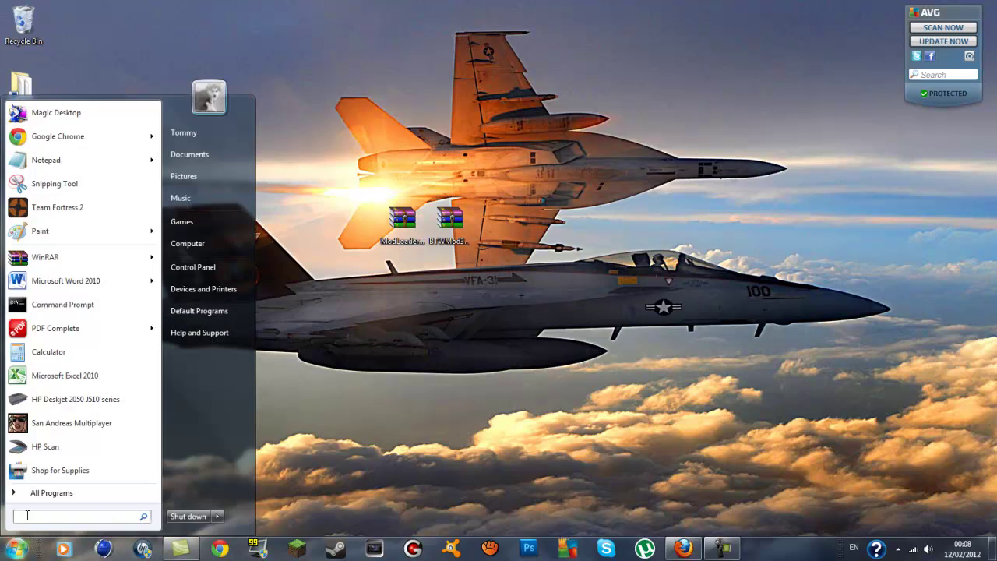
text(%)
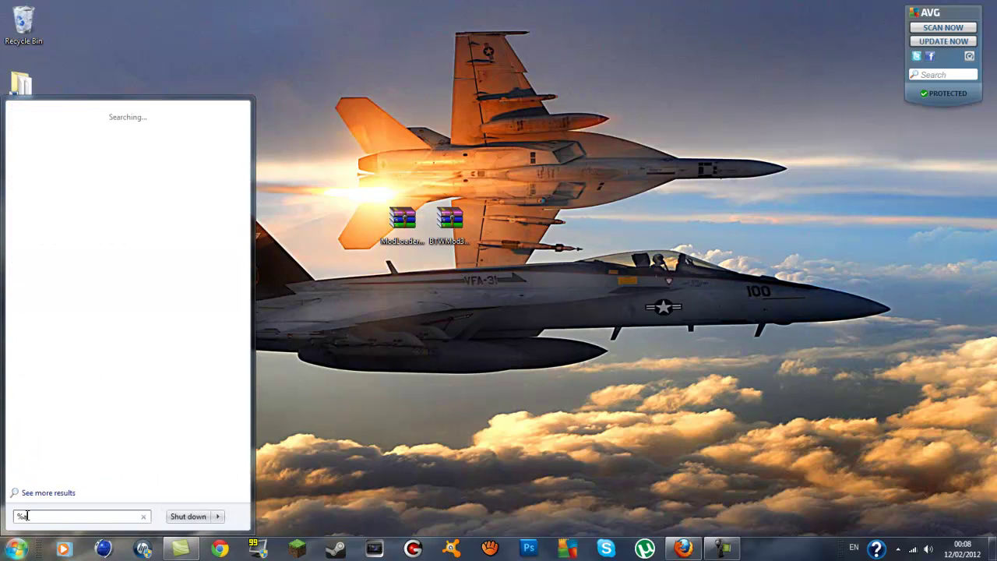
text(appdata)
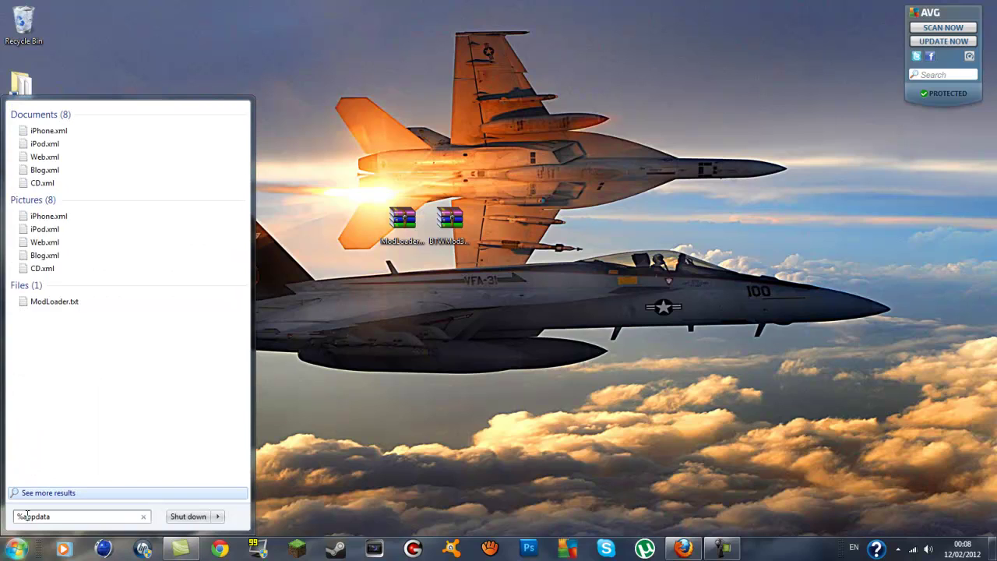
text(%)
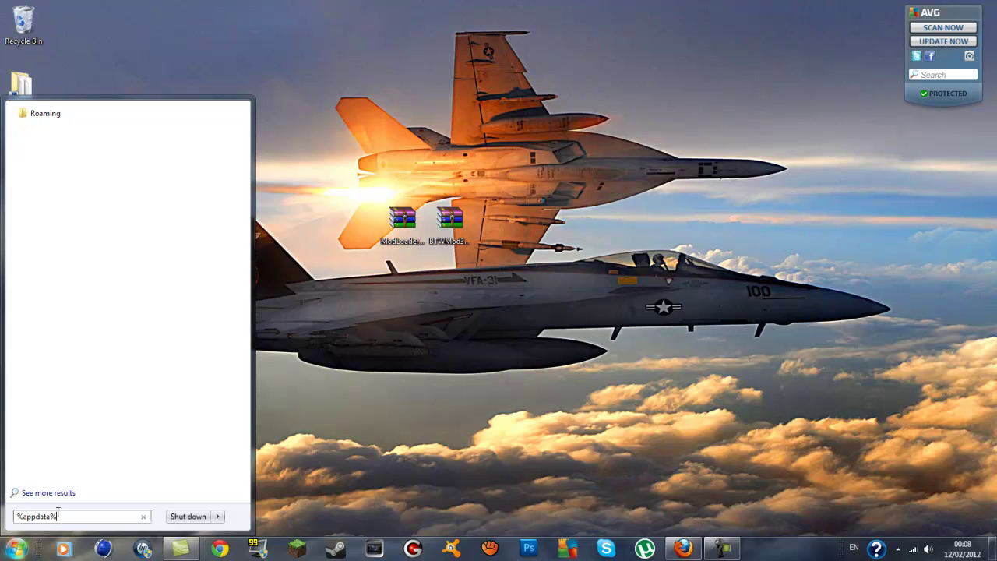
click(46, 113)
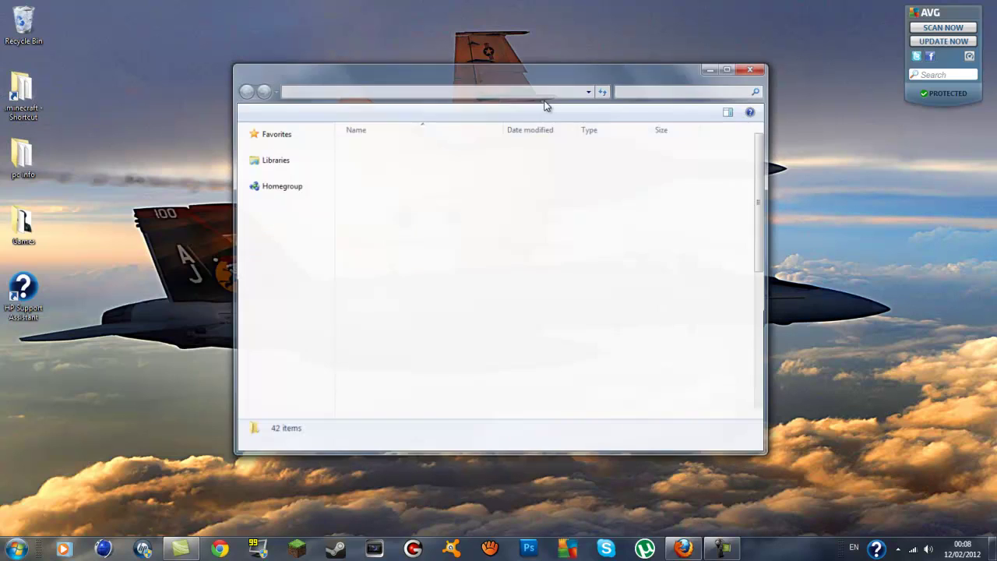
mouse_move(541, 72)
mouse_down()
mouse_move(553, 96)
mouse_move(525, 60)
mouse_move(540, 77)
mouse_up()
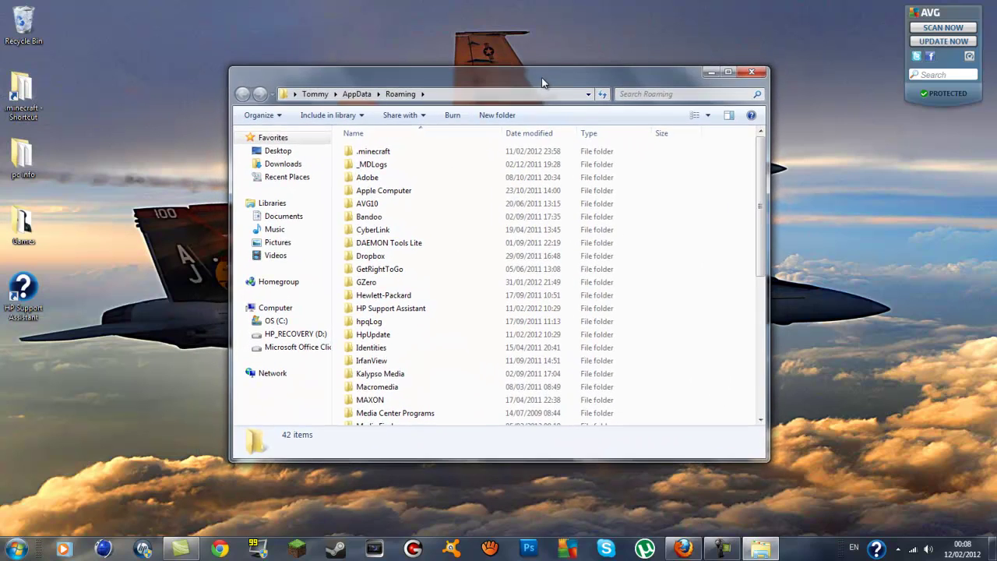
- Reopen the Roaming folder by running its full path from the Run dialog
click(751, 71)
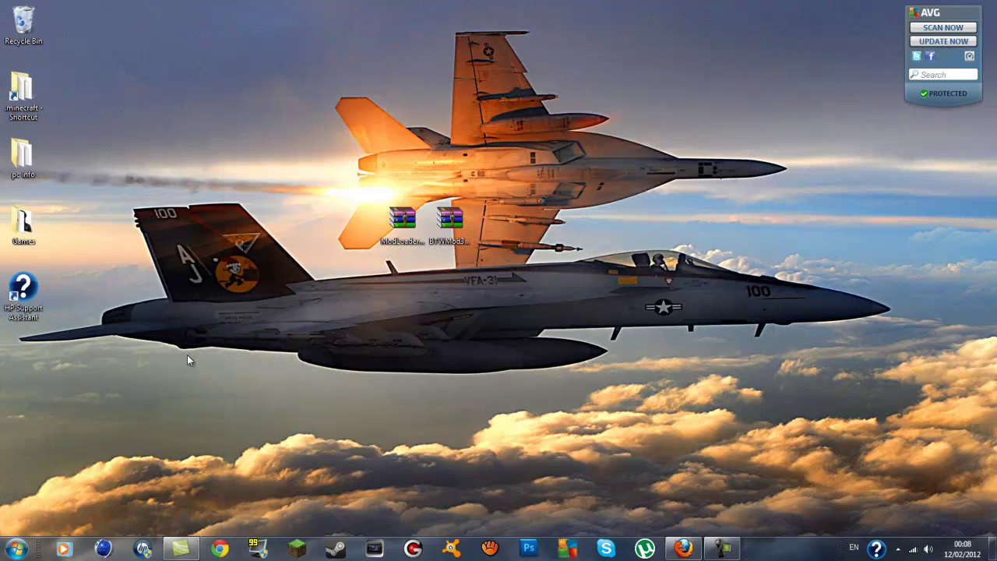
click(15, 548)
click(44, 516)
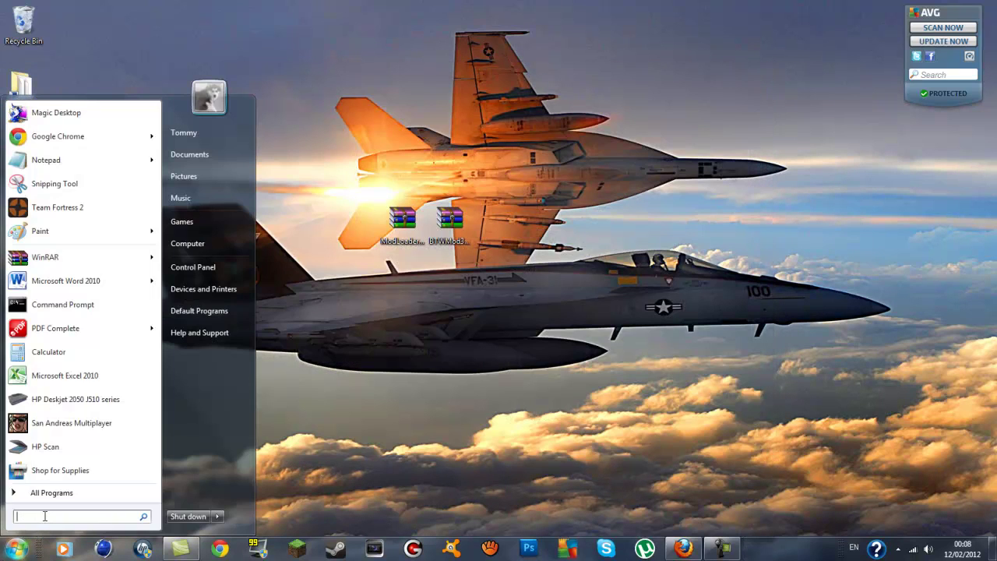
text(run)
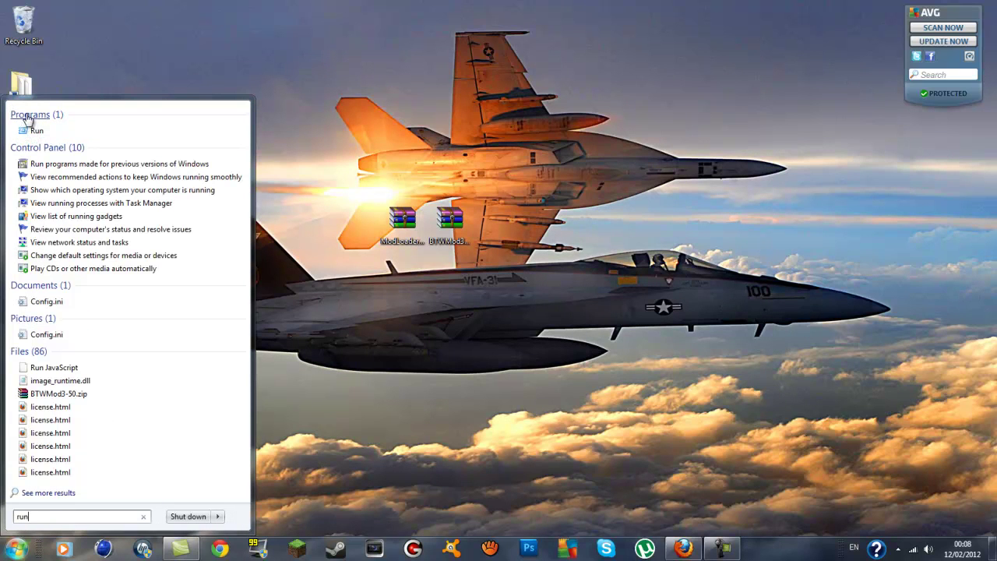
click(41, 131)
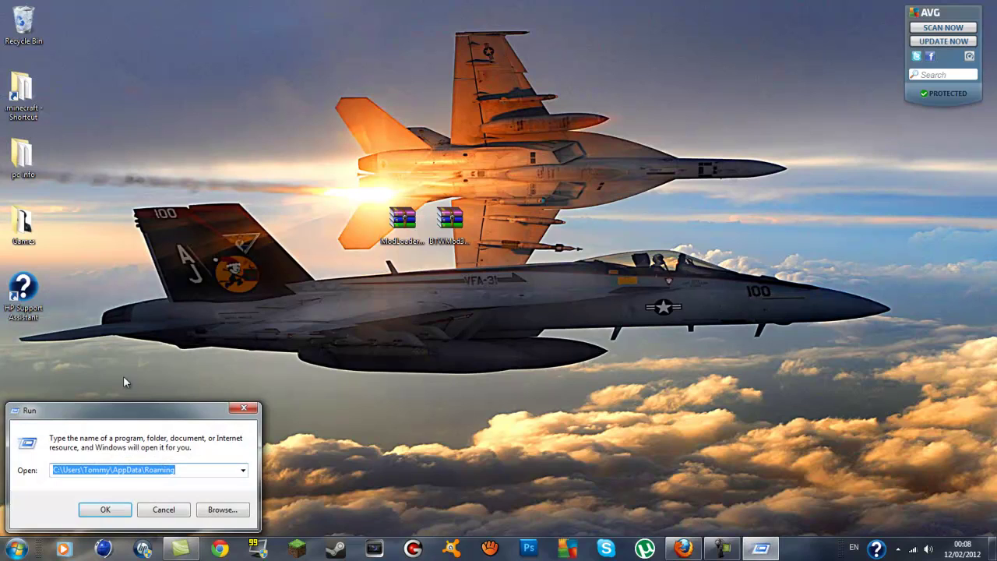
drag(132, 408, 364, 217)
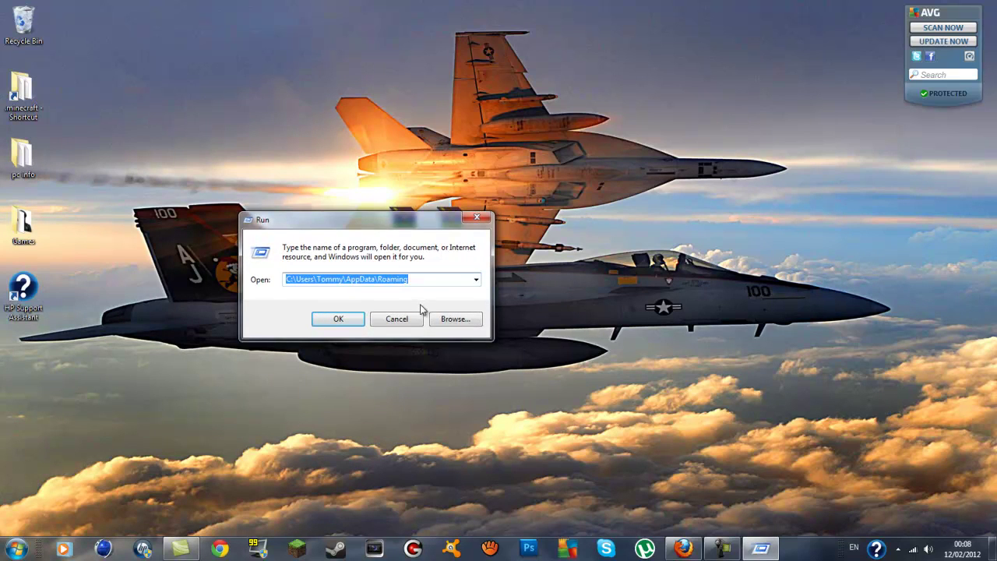
click(430, 282)
drag(411, 281, 347, 280)
click(418, 282)
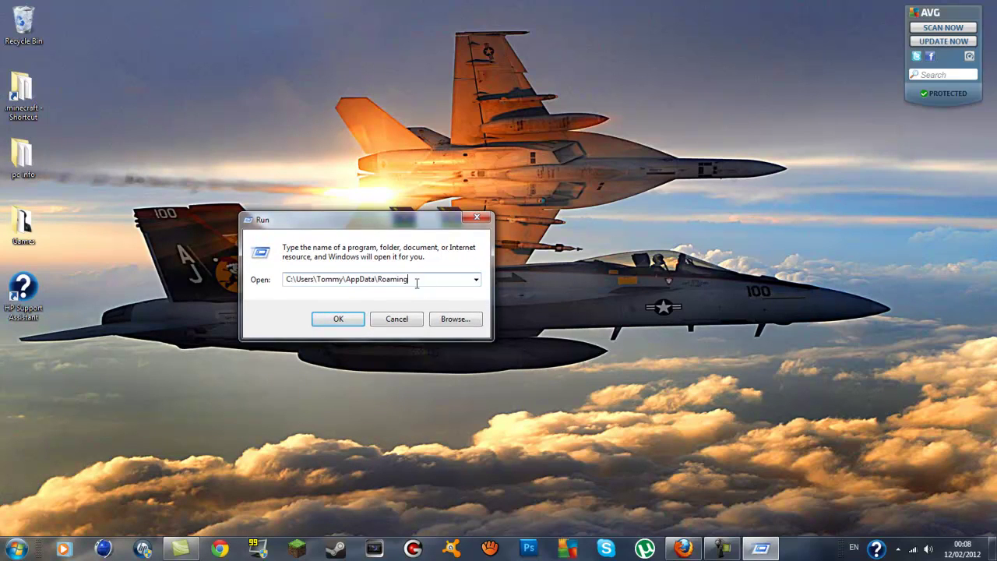
drag(418, 281, 219, 274)
key(Return)
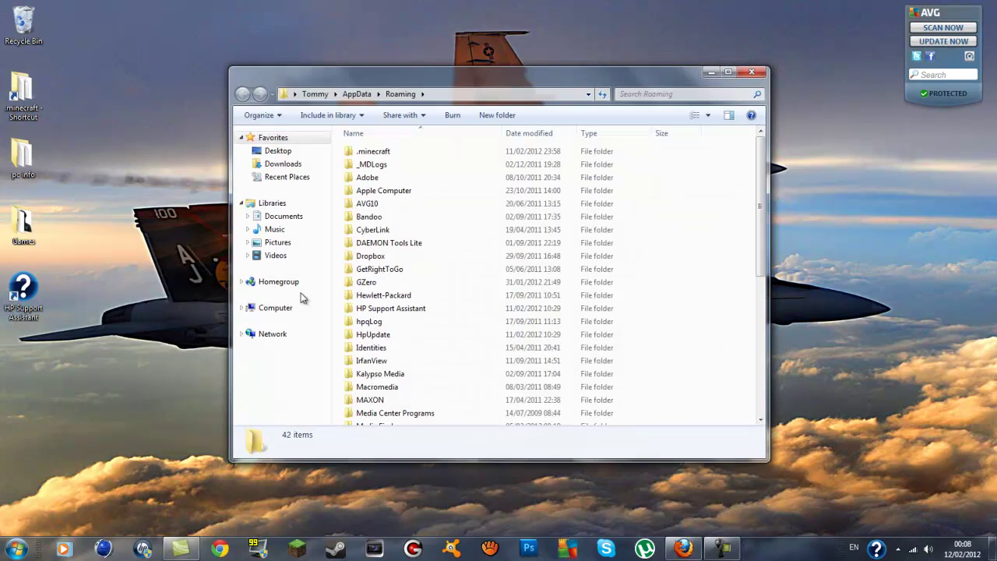
- Close Roaming, reopen the Run dialog and replace the path with %appdata%
click(749, 72)
click(16, 549)
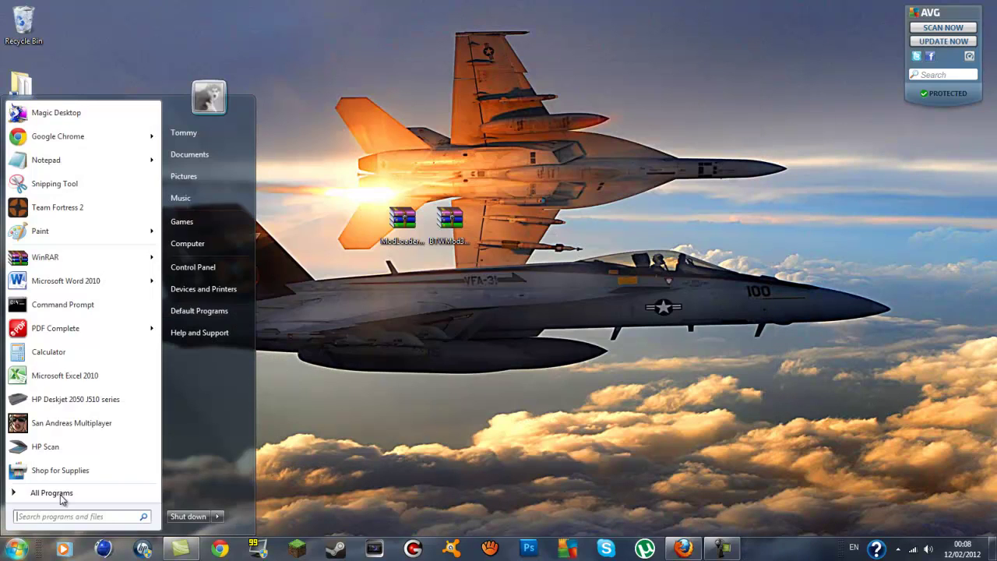
text(run)
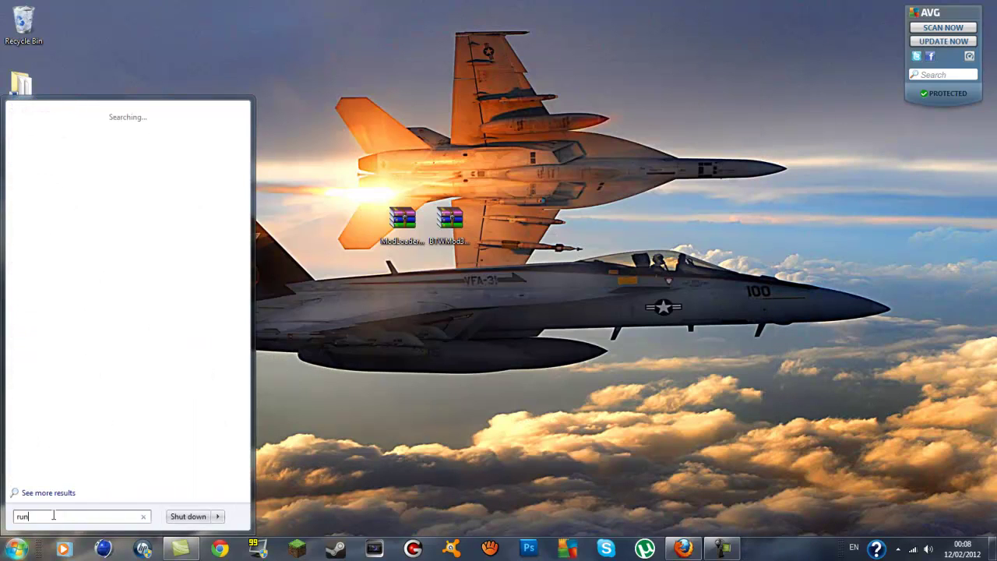
click(71, 130)
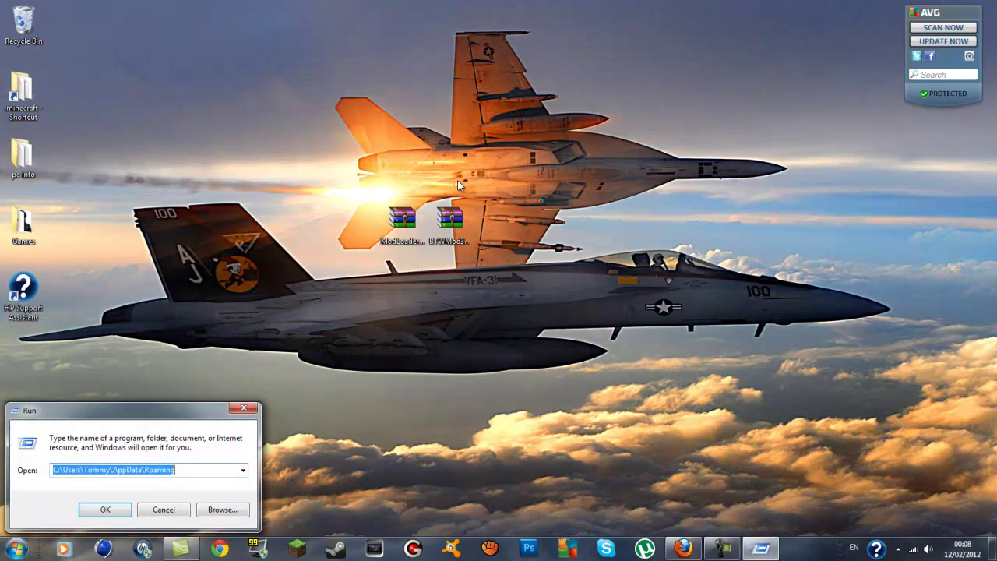
drag(177, 413, 359, 299)
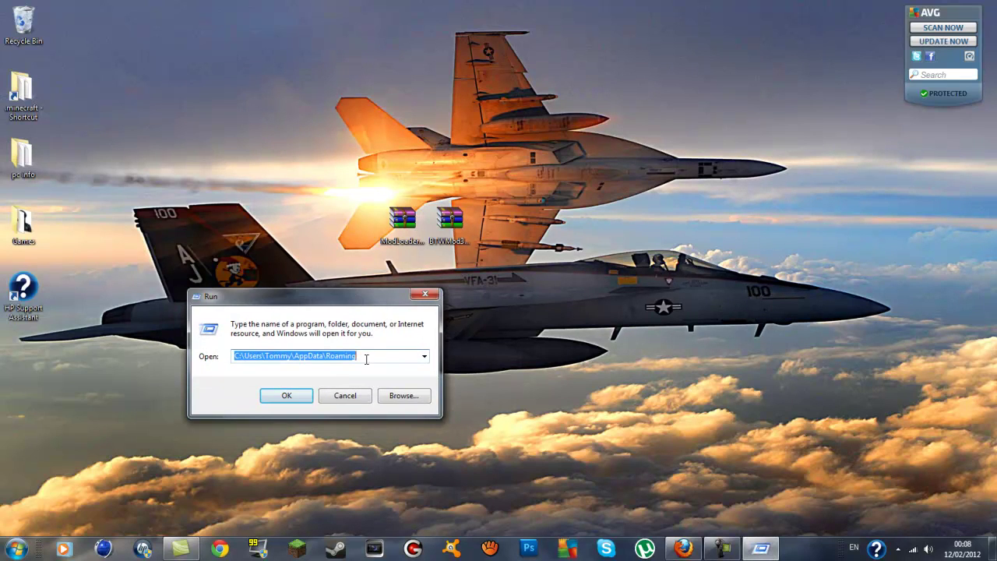
key(BackSpace)
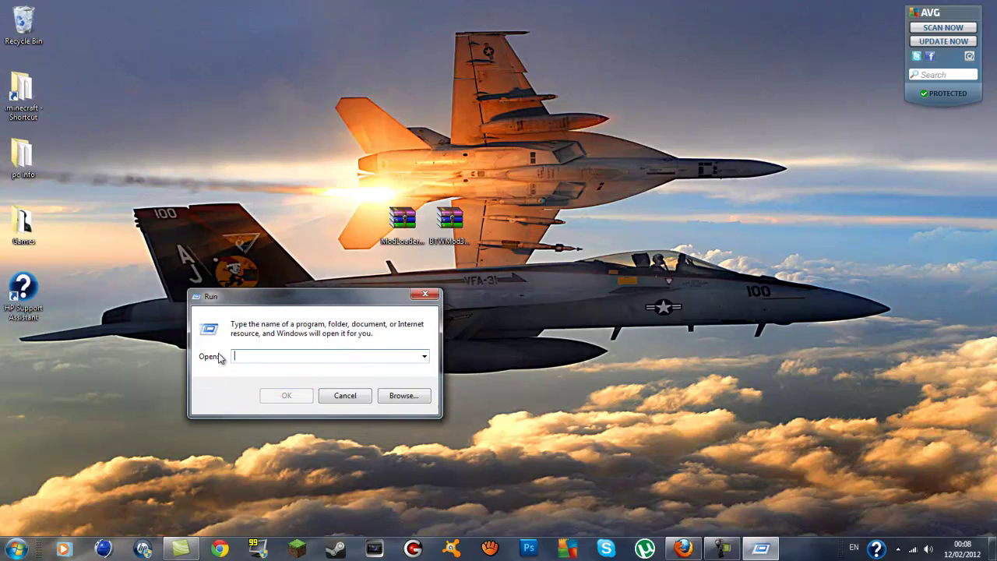
text(%appdata)
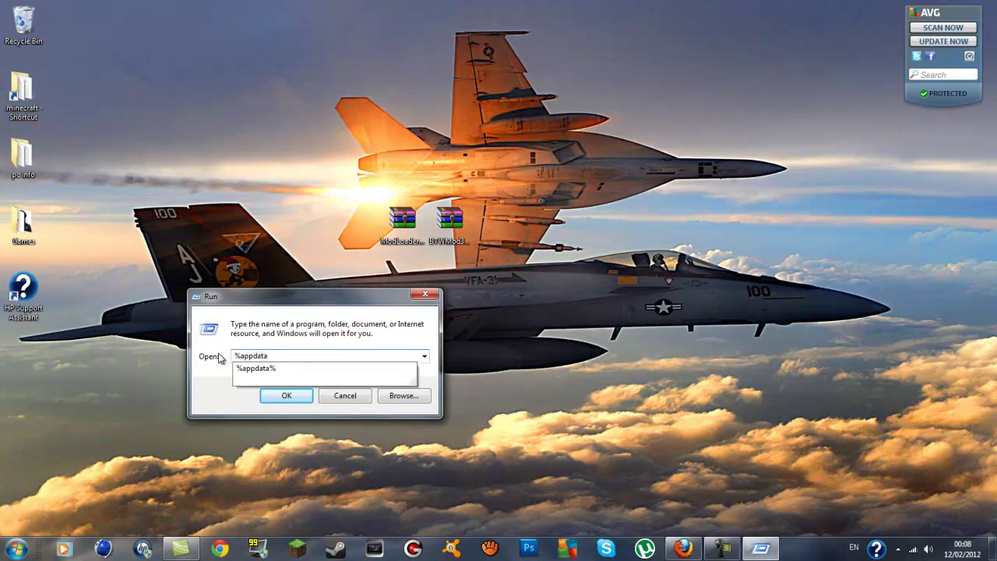
text(%)
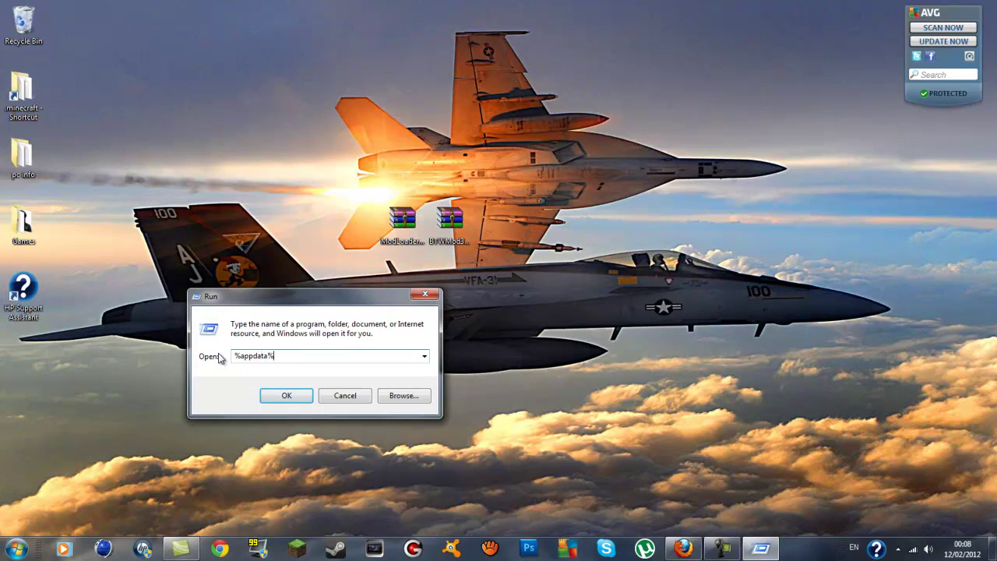
- Open the Roaming folder via %appdata% and reposition its window
click(284, 396)
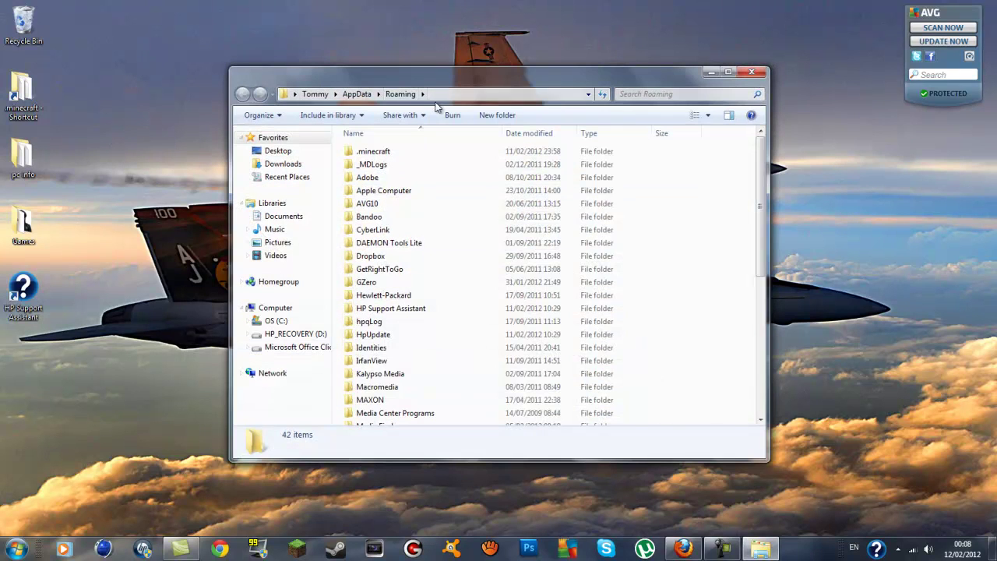
click(16, 549)
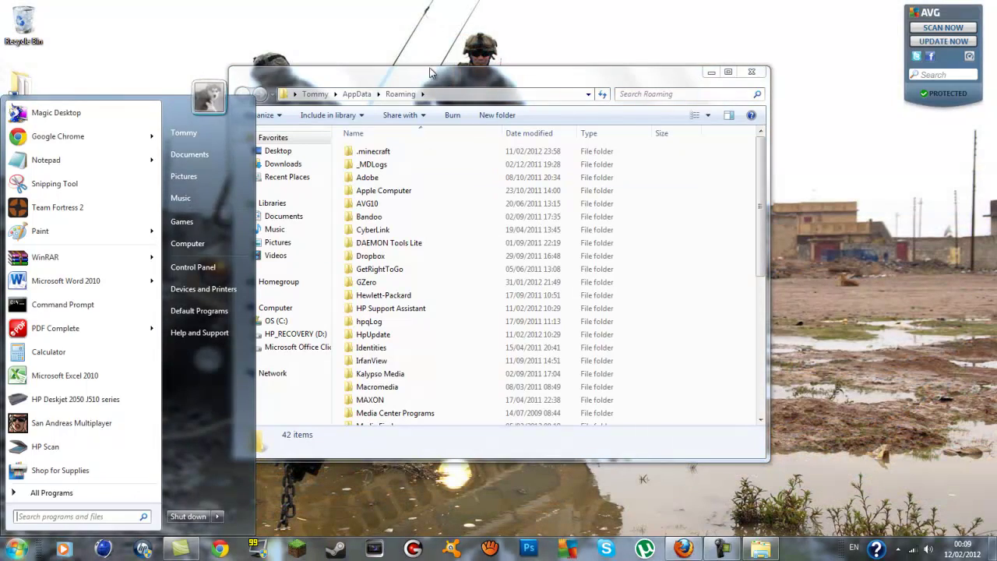
drag(445, 83, 476, 73)
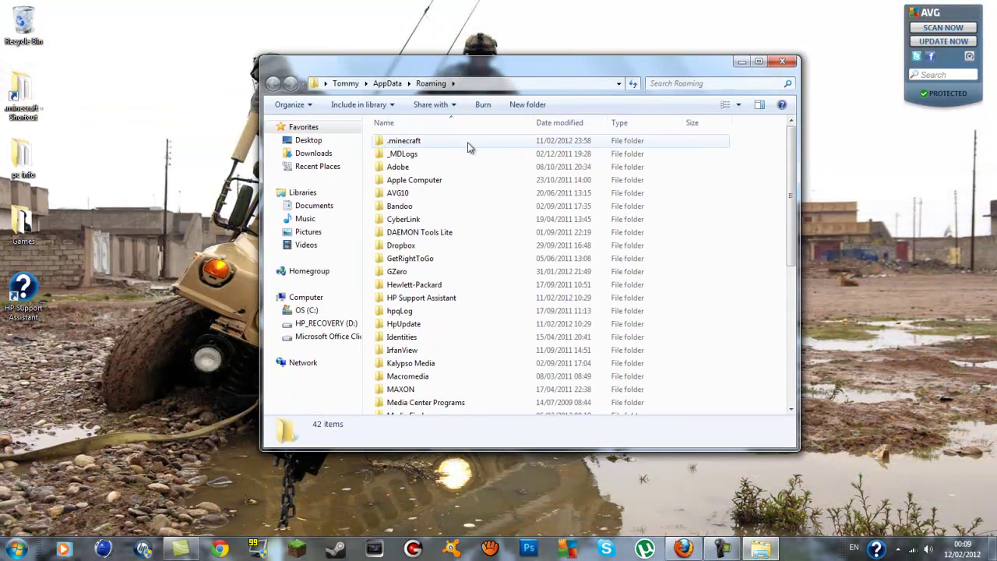
- Copy the .minecraft folder from Roaming and paste it onto the desktop
click(382, 146)
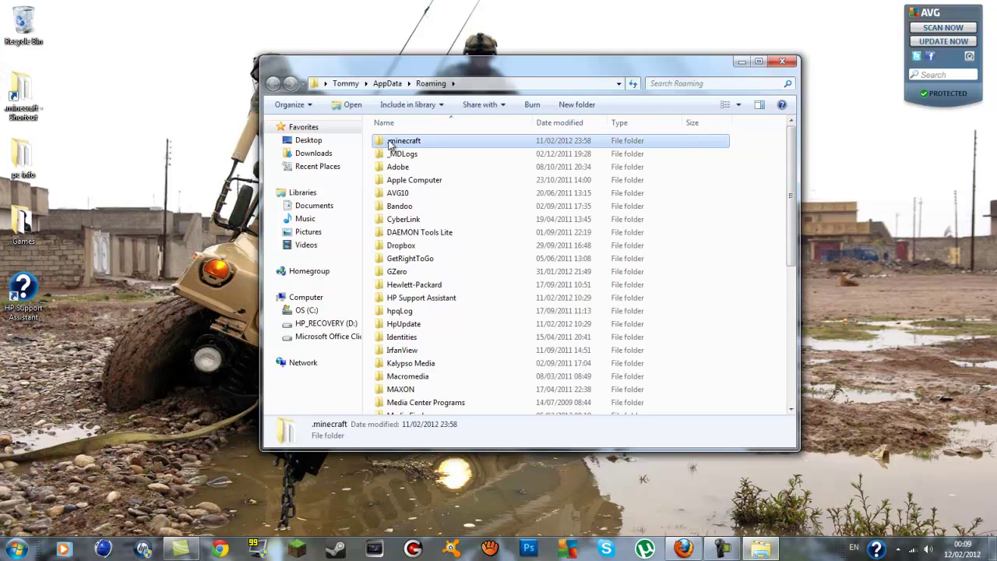
right_click(390, 144)
click(419, 350)
right_click(31, 346)
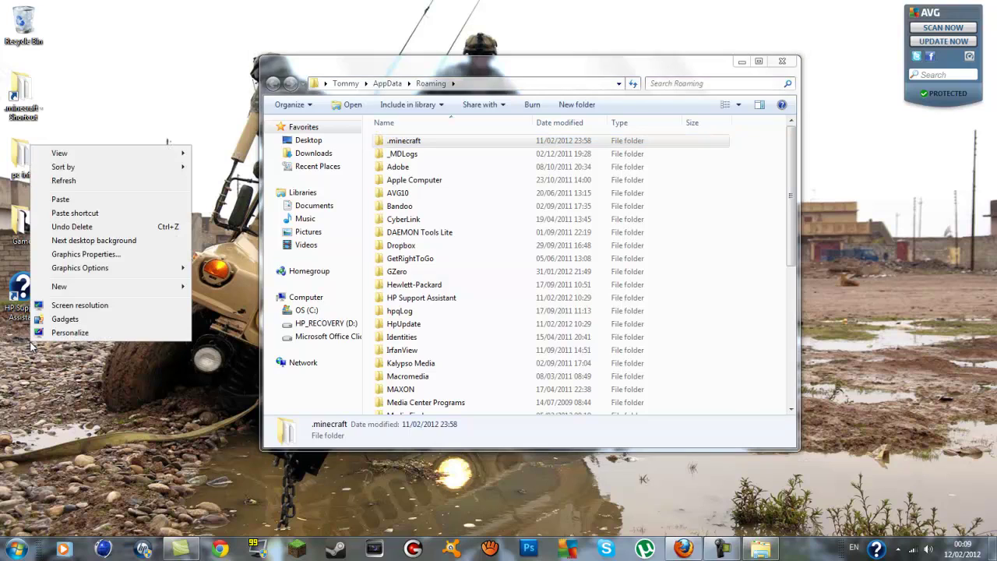
click(58, 201)
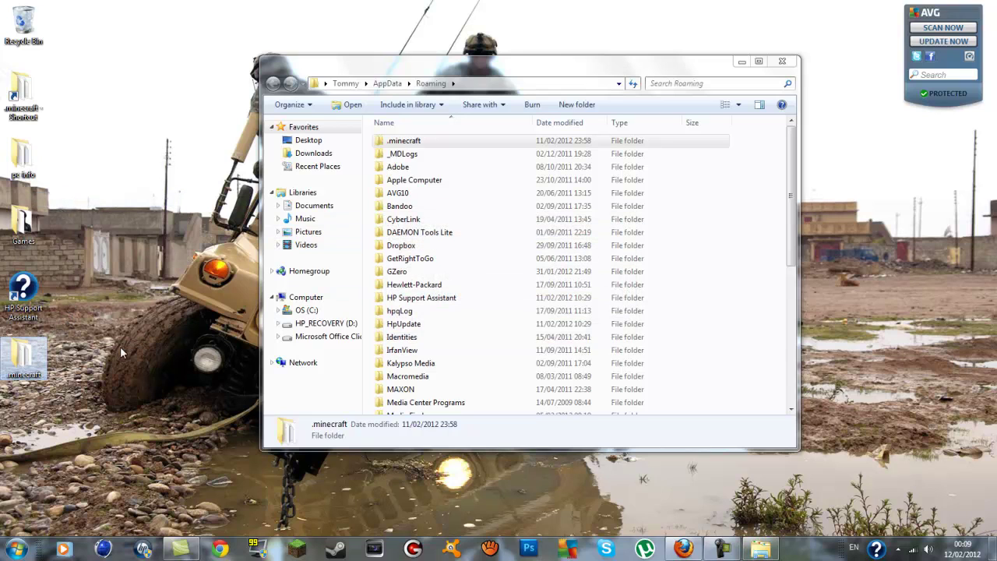
right_click(20, 366)
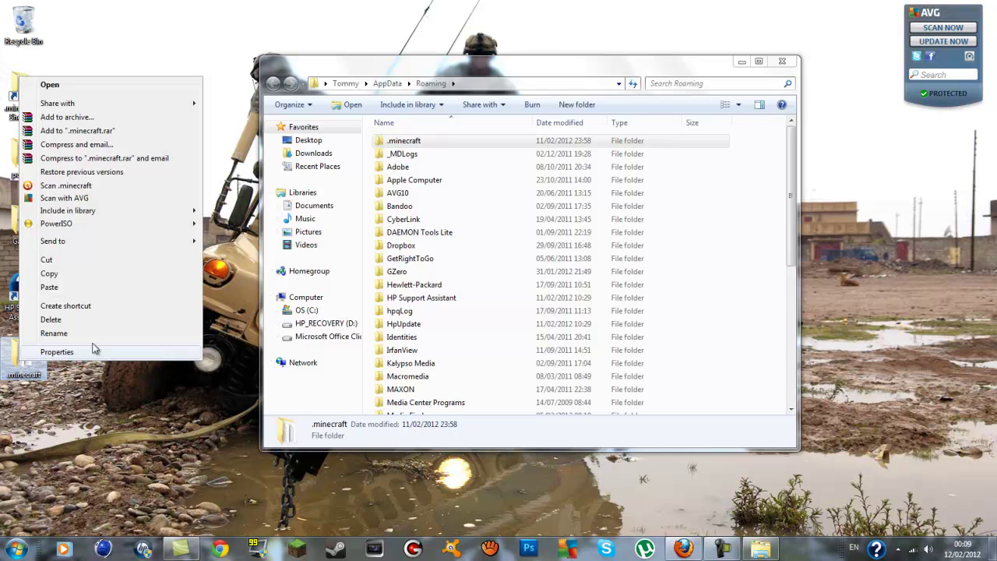
- Minimize Roaming and rename the desktop .minecraft copy to 'Back up'
click(738, 65)
click(738, 64)
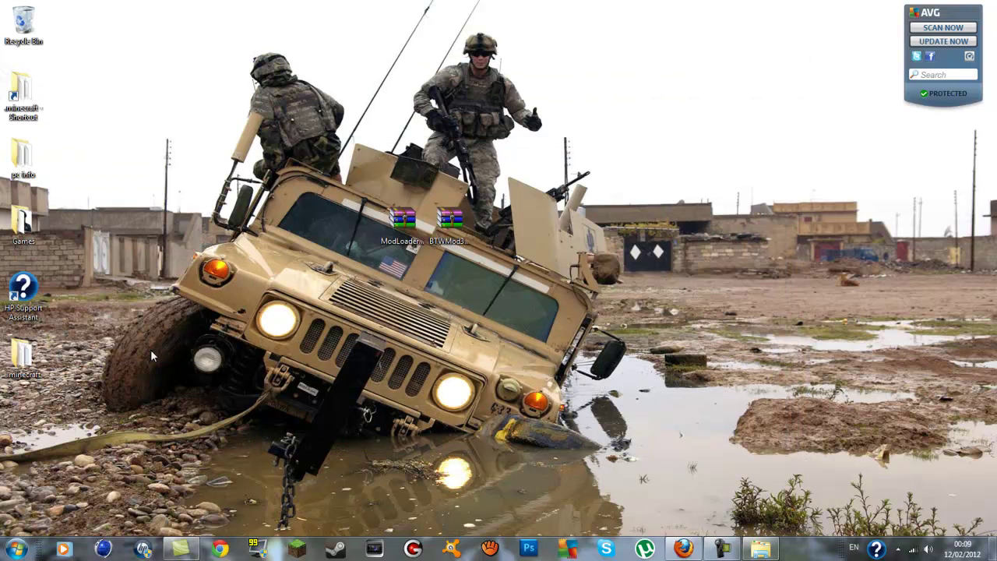
right_click(21, 369)
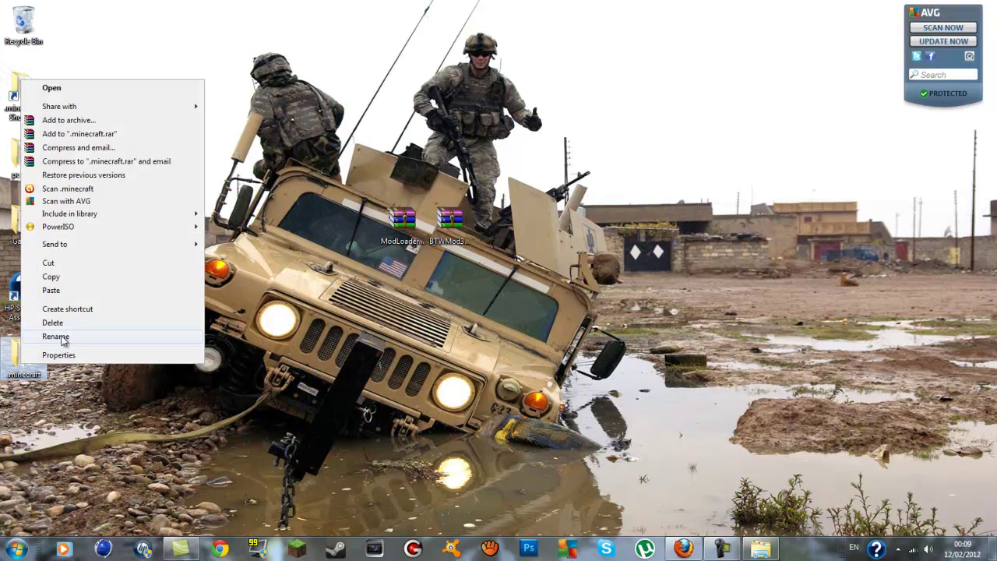
click(64, 333)
key(BackSpace)
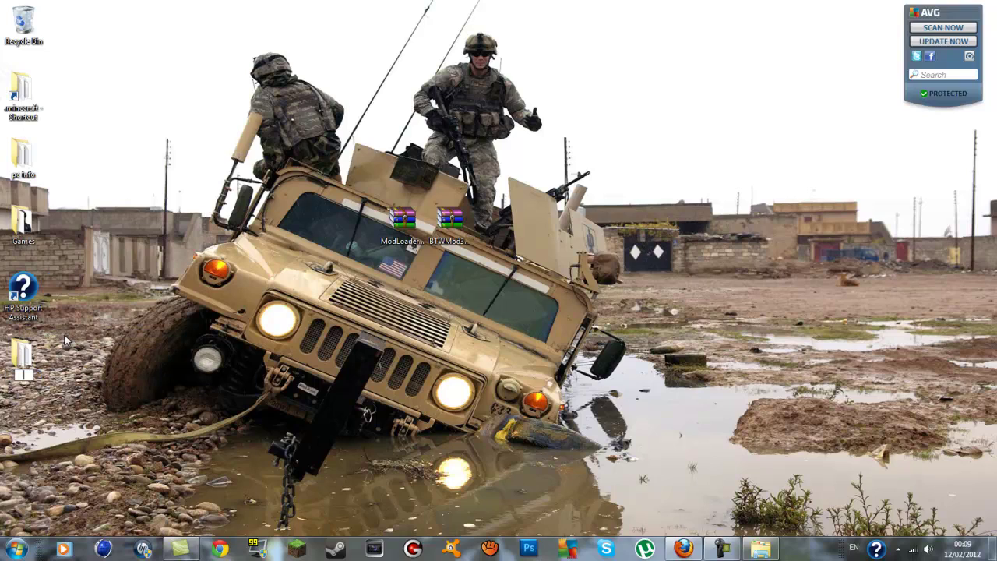
text(Back up)
key(Return)
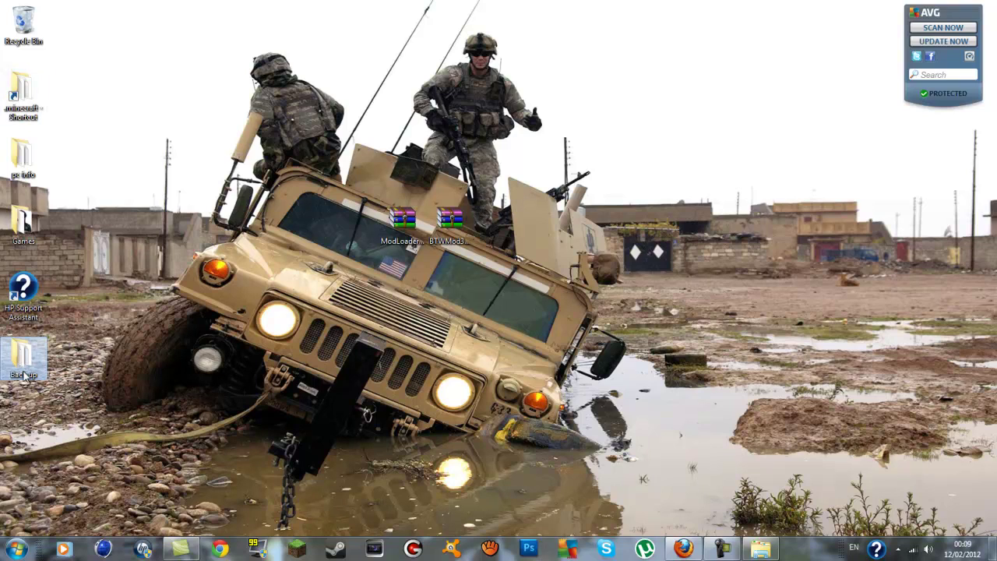
click(307, 268)
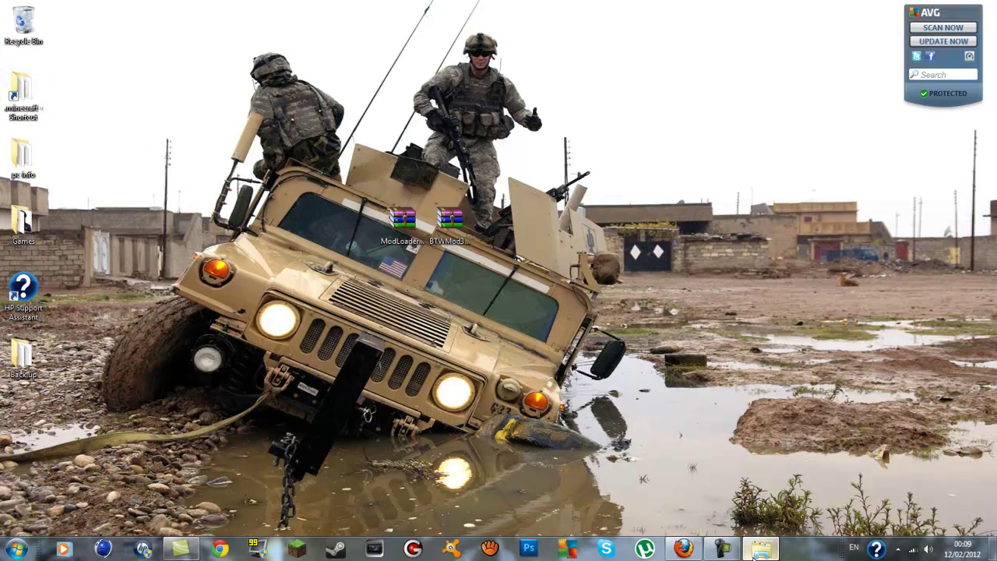
- Restore the Roaming window and navigate into .minecraft\bin
click(759, 549)
drag(447, 72, 372, 90)
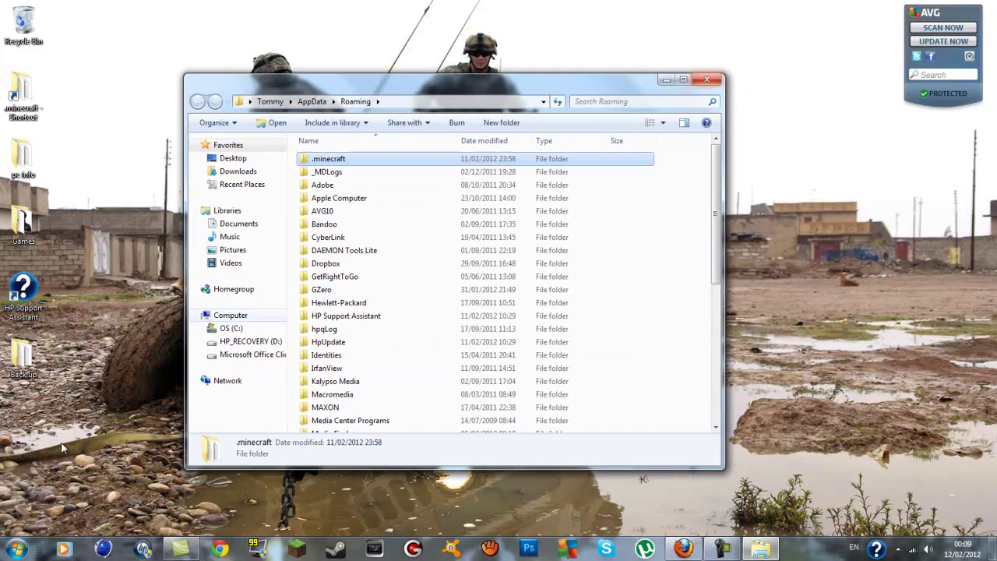
double_click(357, 162)
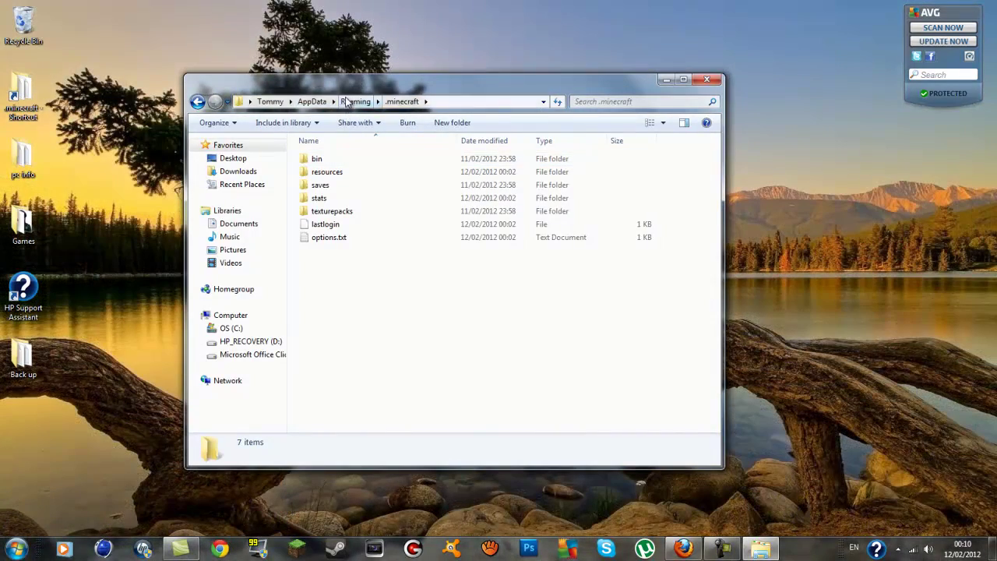
drag(346, 90, 324, 178)
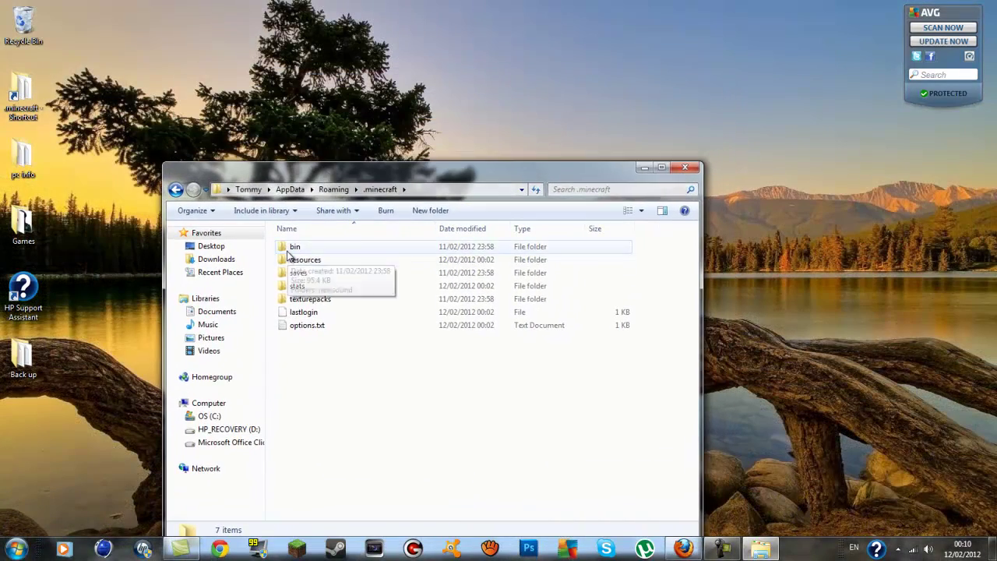
click(290, 248)
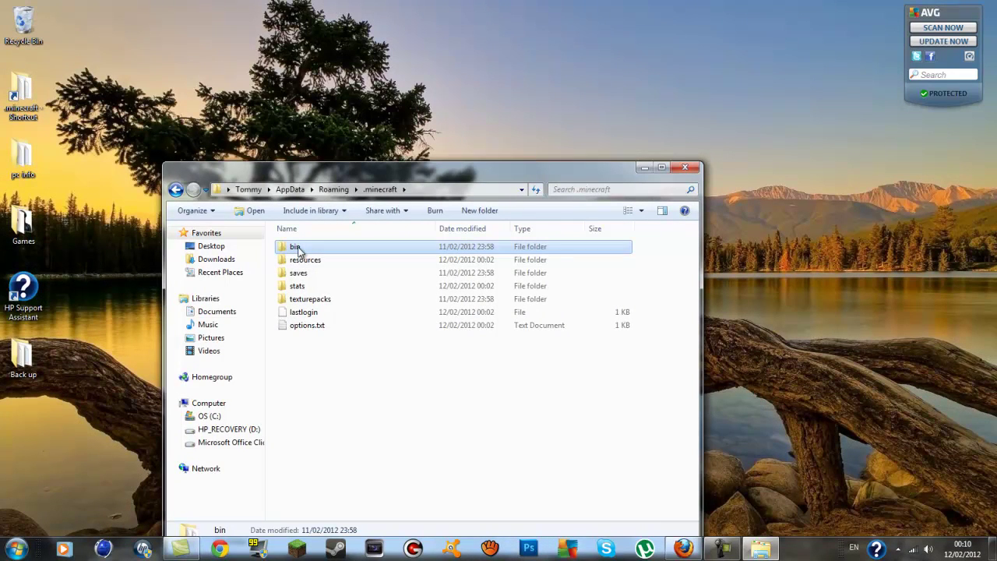
double_click(296, 248)
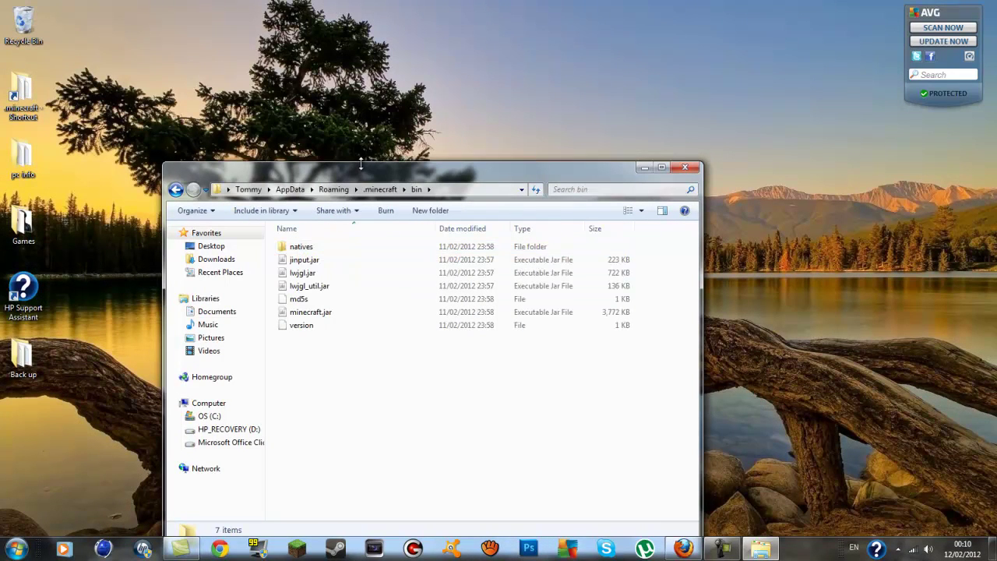
drag(361, 163, 359, 102)
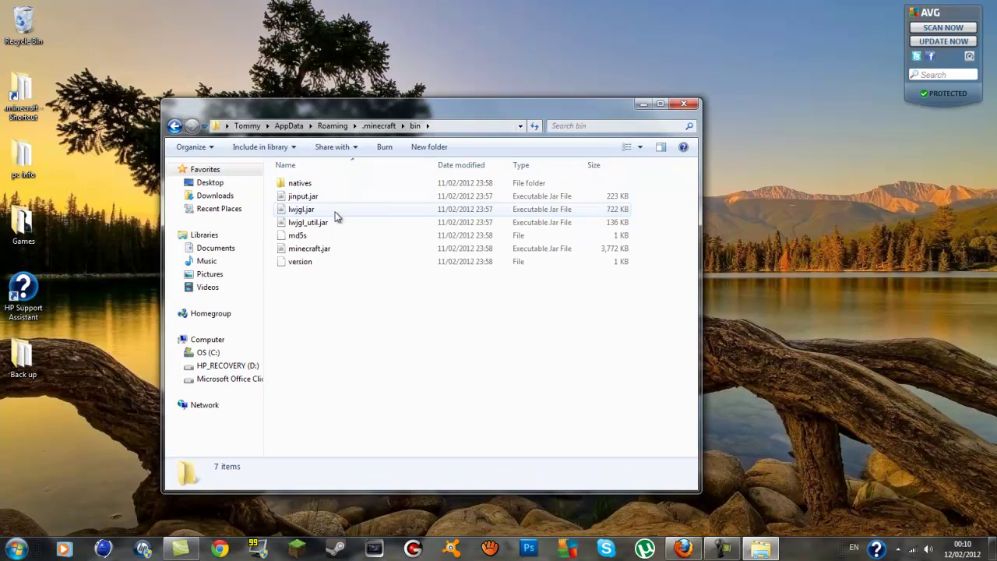
- Open minecraft.jar with WinRAR archiver from its Open with list
click(325, 249)
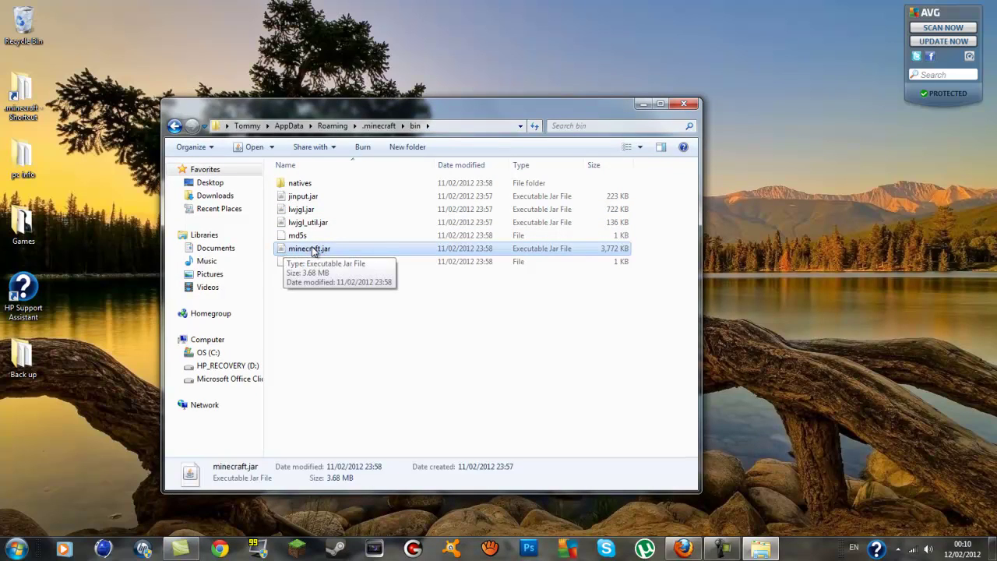
right_click(313, 248)
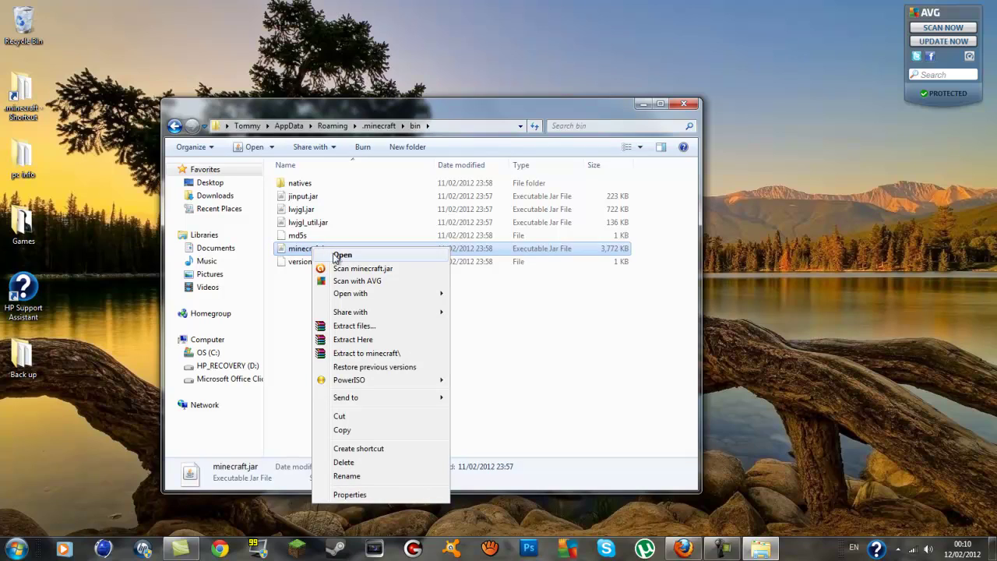
mouse_move(382, 294)
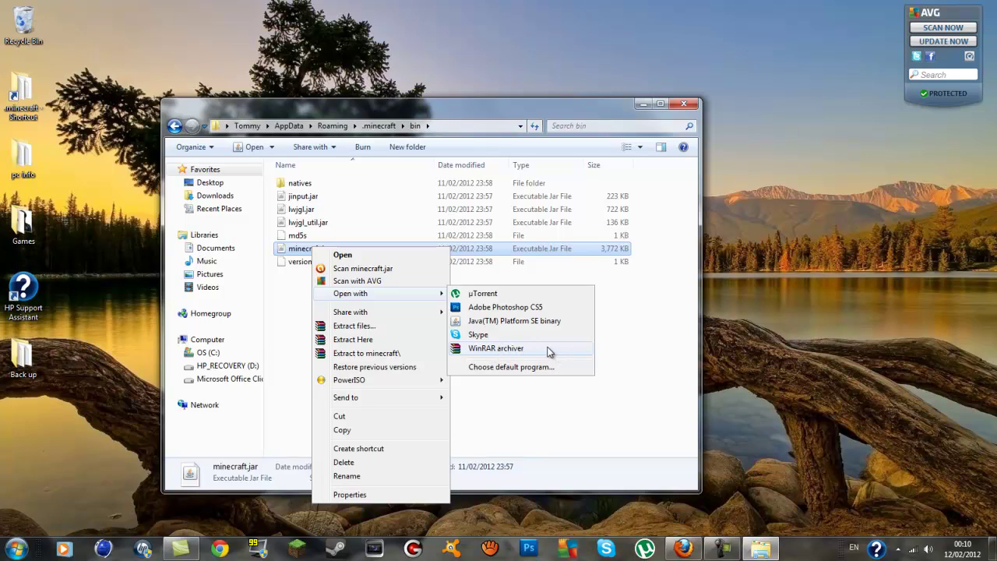
click(499, 348)
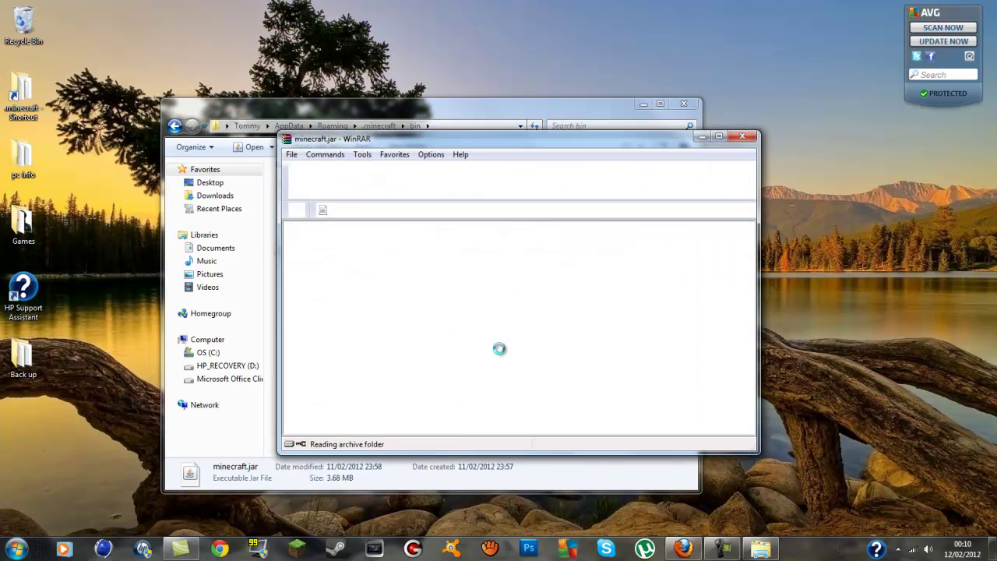
- Maximize the minecraft.jar WinRAR window, then minimize it
drag(467, 139, 488, 111)
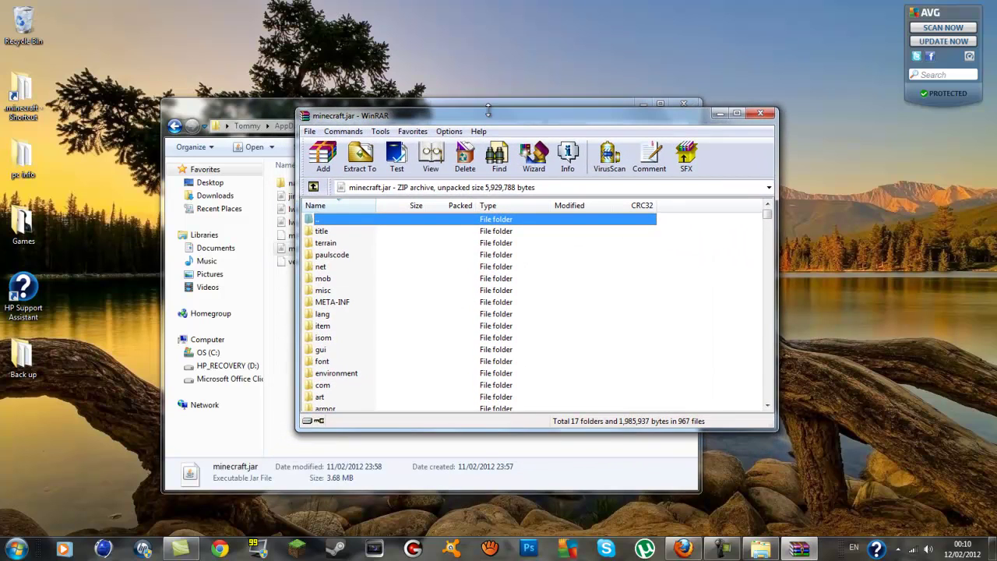
click(736, 114)
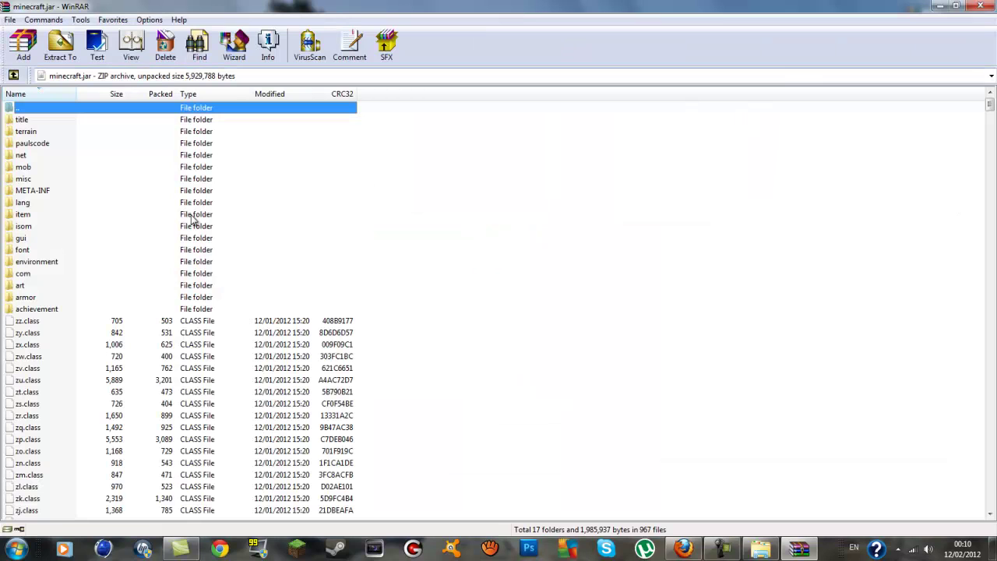
click(939, 9)
- Open ModLoader.zip from the desktop in a second WinRAR window, then return to minecraft.jar
mouse_move(424, 109)
mouse_down()
mouse_move(407, 104)
mouse_move(433, 103)
mouse_up()
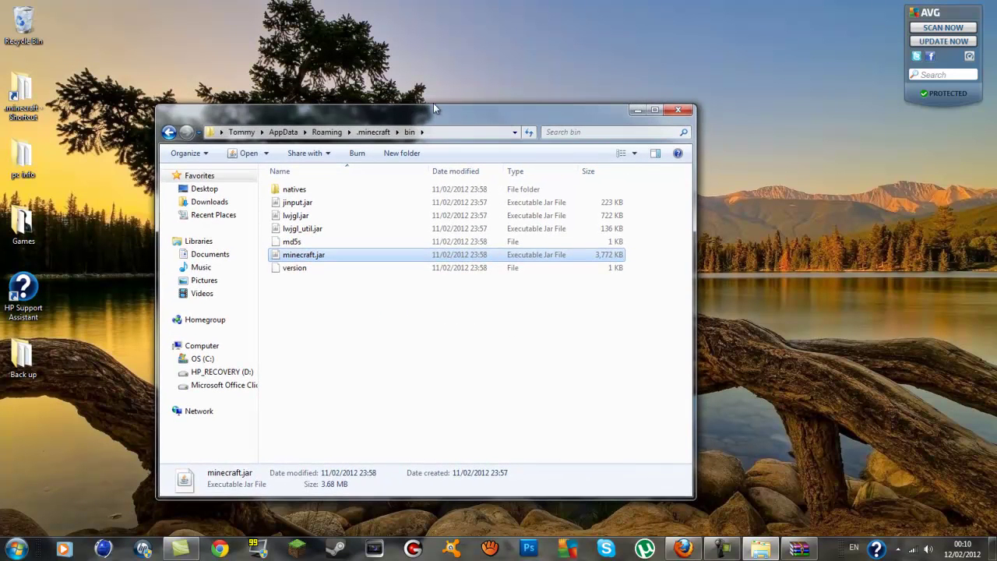
click(639, 112)
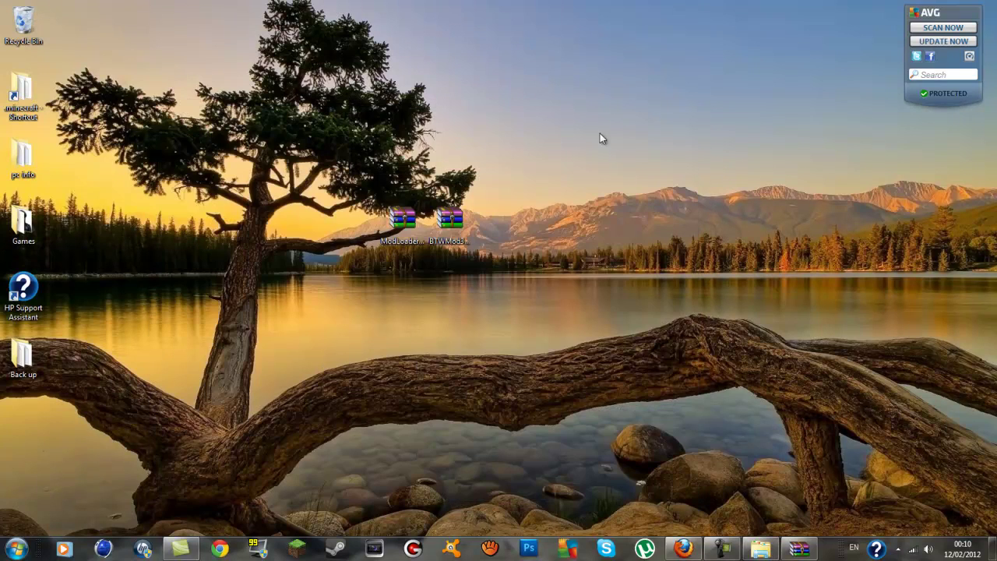
click(404, 229)
double_click(402, 227)
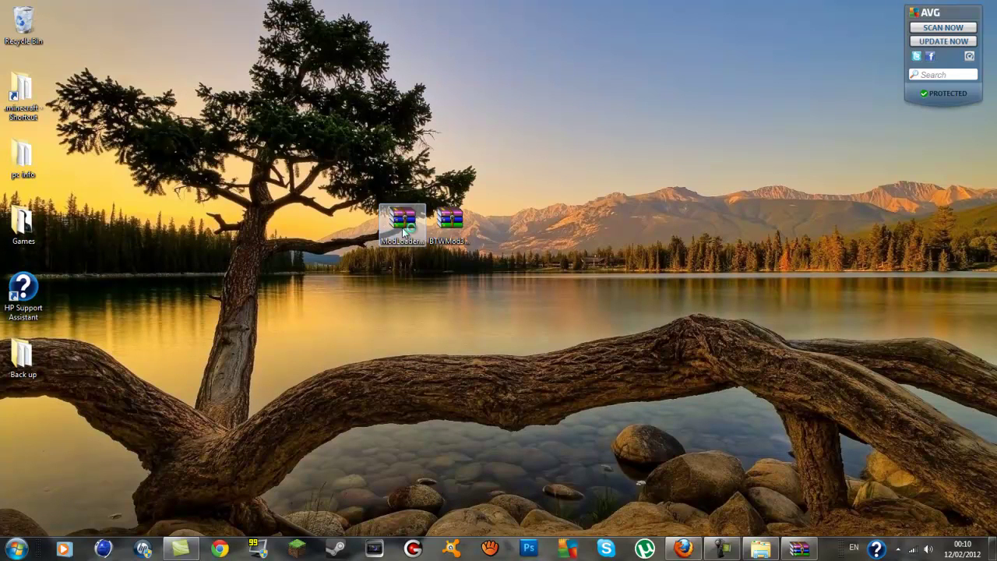
drag(318, 38, 747, 58)
mouse_move(796, 549)
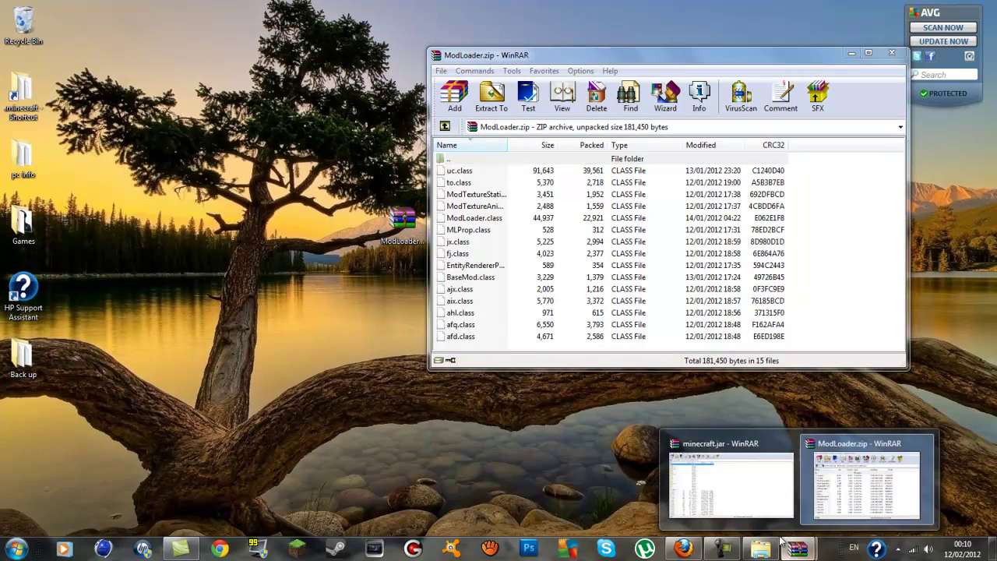
click(759, 498)
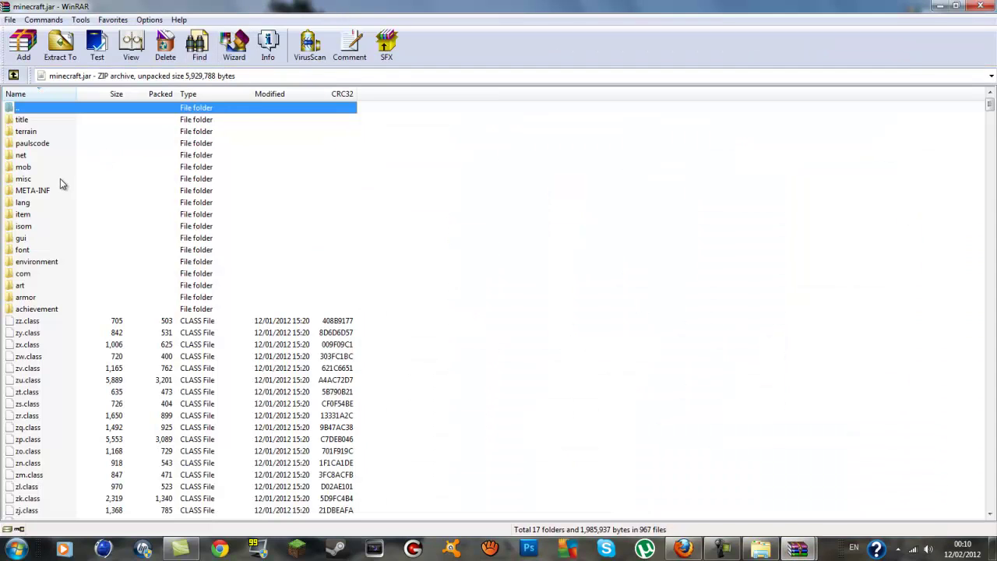
- Delete the META-INF folder from minecraft.jar, leaving 16 folders
scroll(39, 190, down, 5)
scroll(109, 278, up, 5)
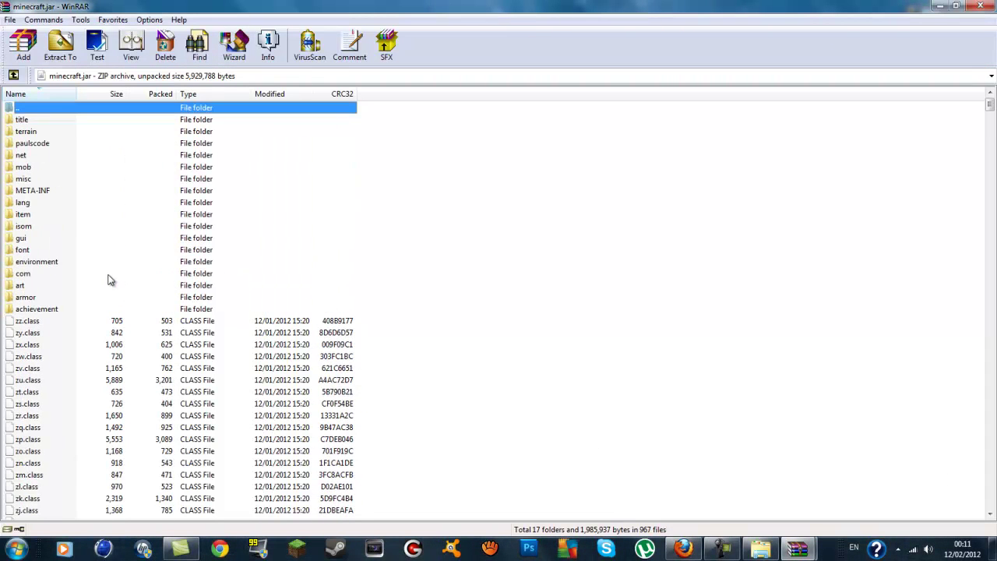
click(39, 191)
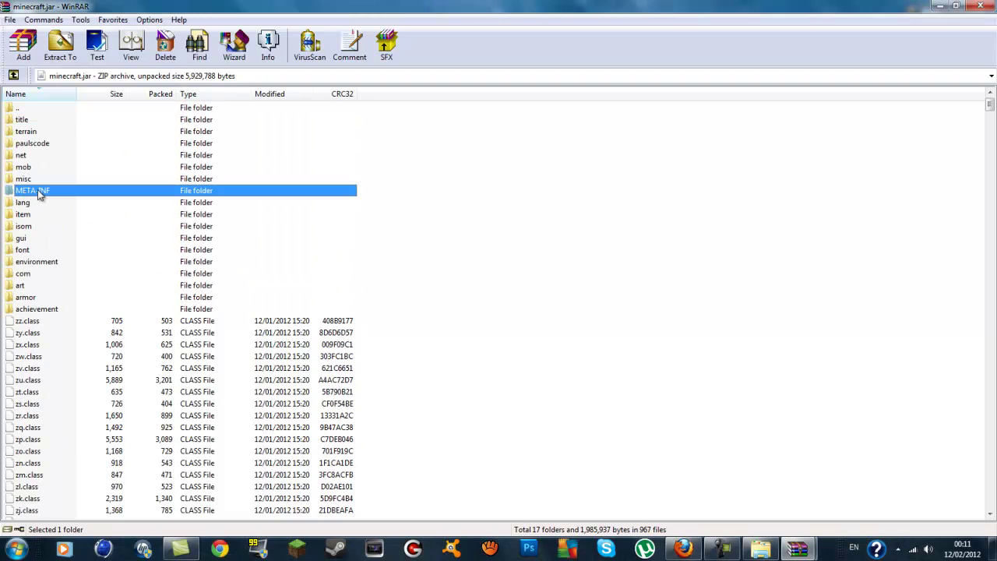
right_click(39, 194)
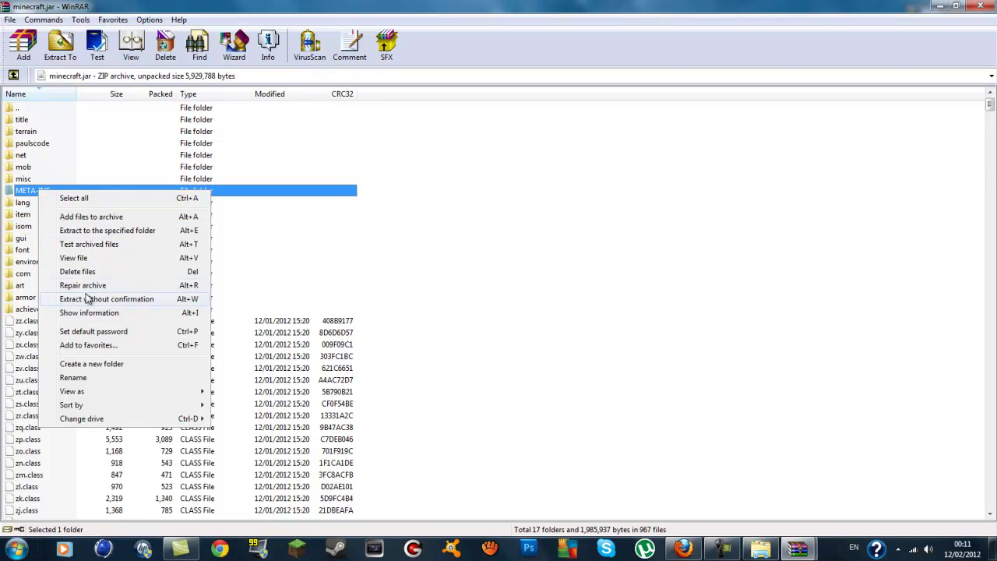
click(94, 271)
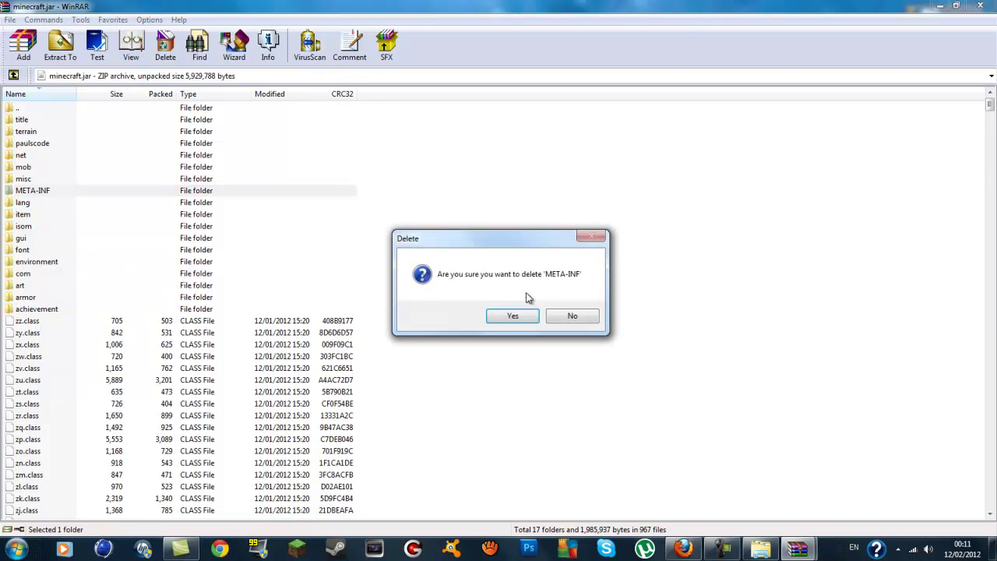
click(512, 316)
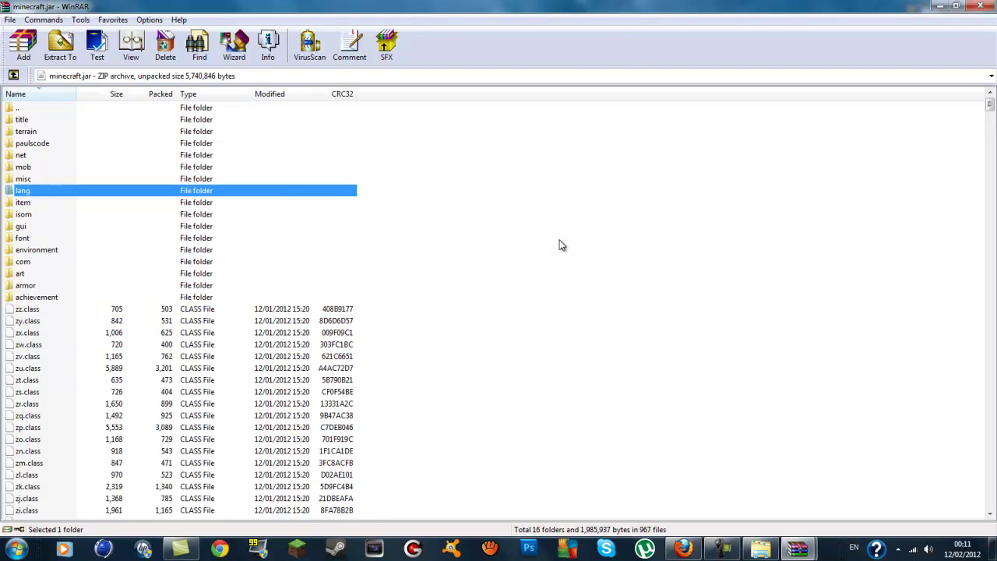
click(823, 549)
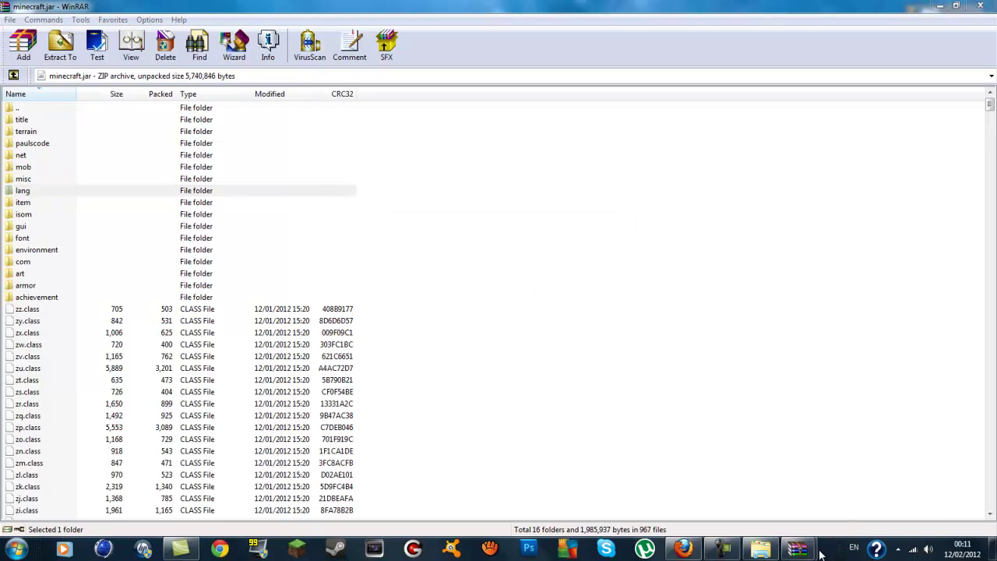
- Drag all 15 ModLoader class files into minecraft.jar and confirm adding them
mouse_move(819, 551)
click(867, 468)
drag(767, 53, 832, 40)
drag(677, 44, 705, 56)
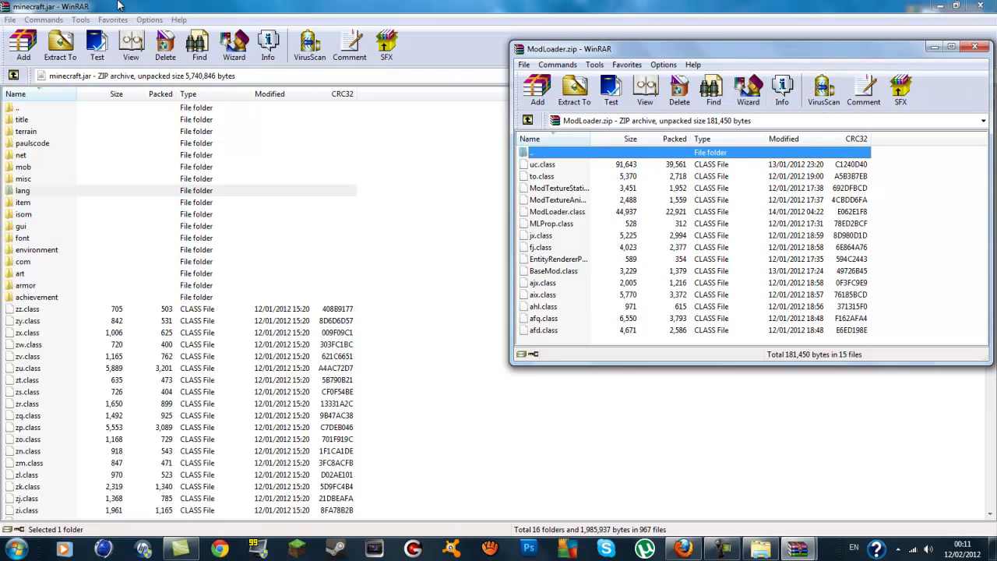
drag(685, 362, 684, 396)
drag(629, 349, 535, 164)
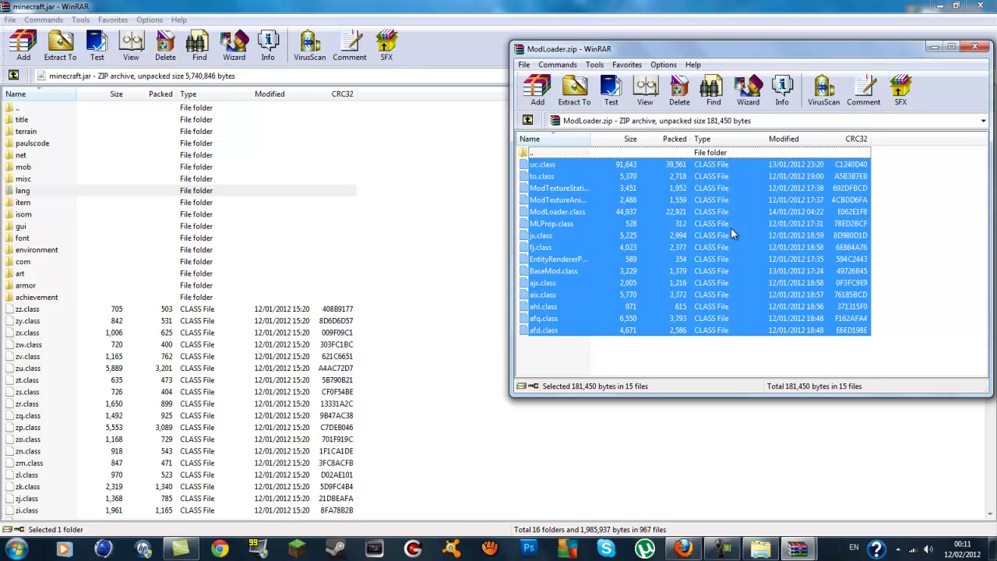
drag(742, 270, 77, 408)
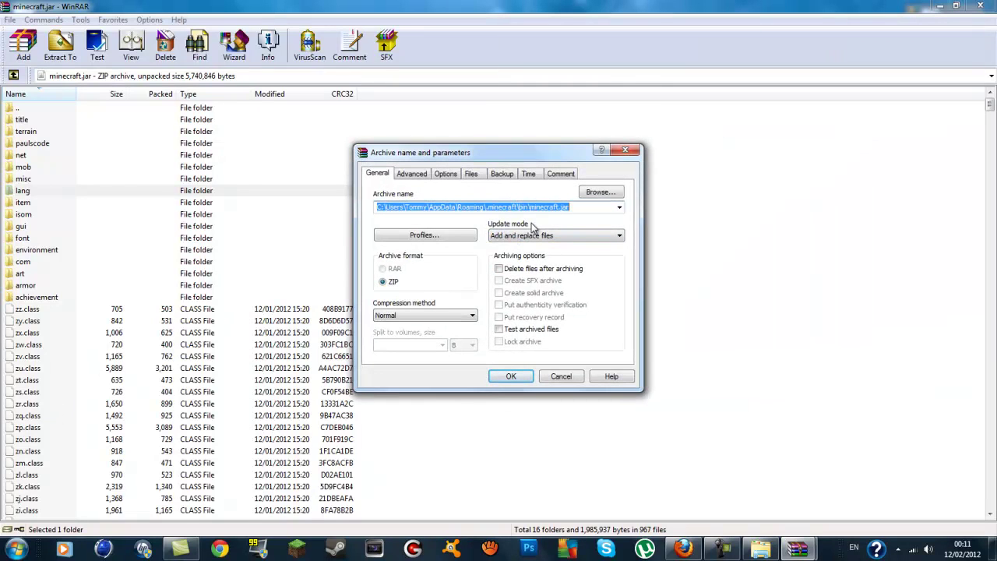
click(510, 377)
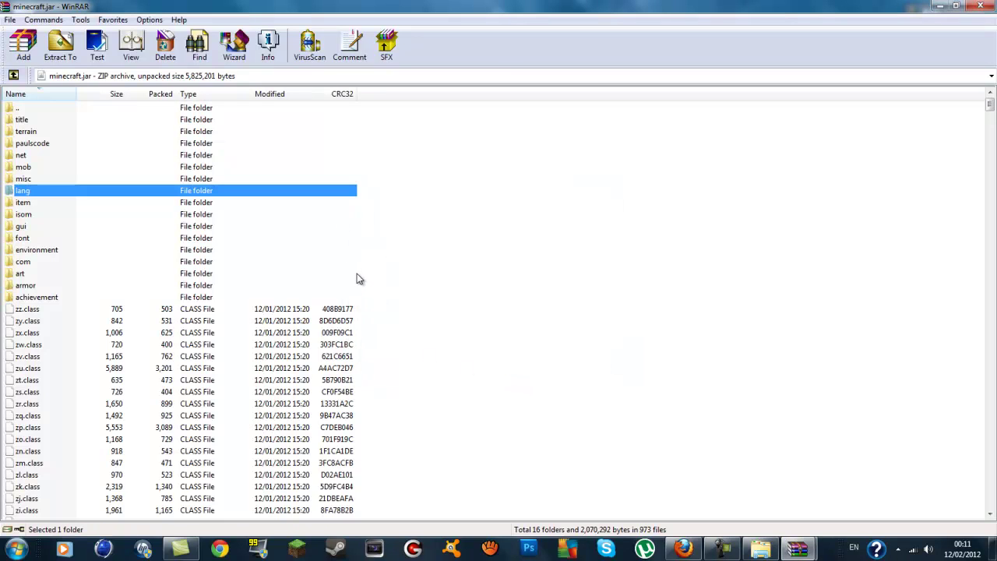
click(940, 6)
- Close ModLoader.zip and open BTWMod3-50.zip from the desktop in WinRAR
drag(661, 52, 389, 74)
click(706, 68)
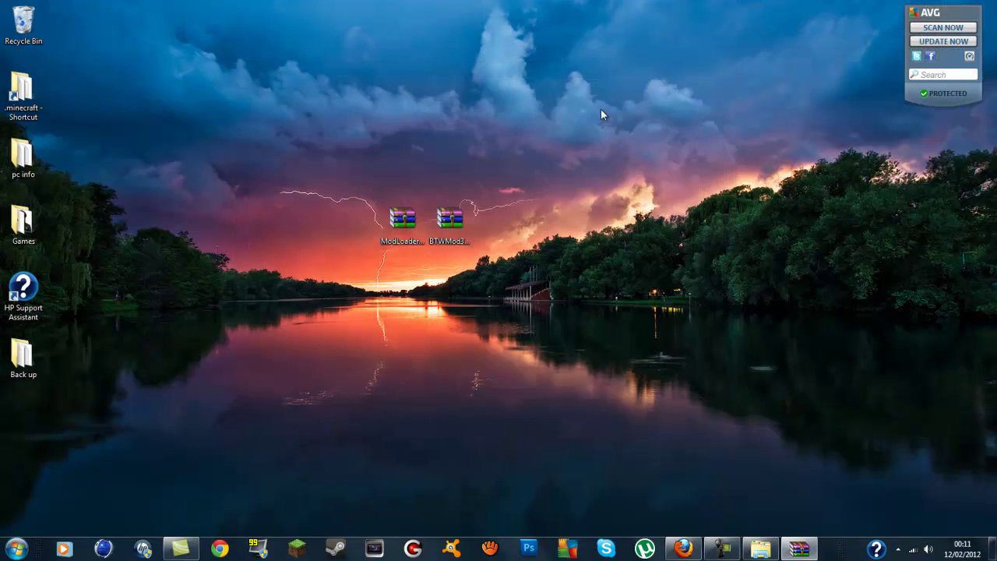
click(459, 215)
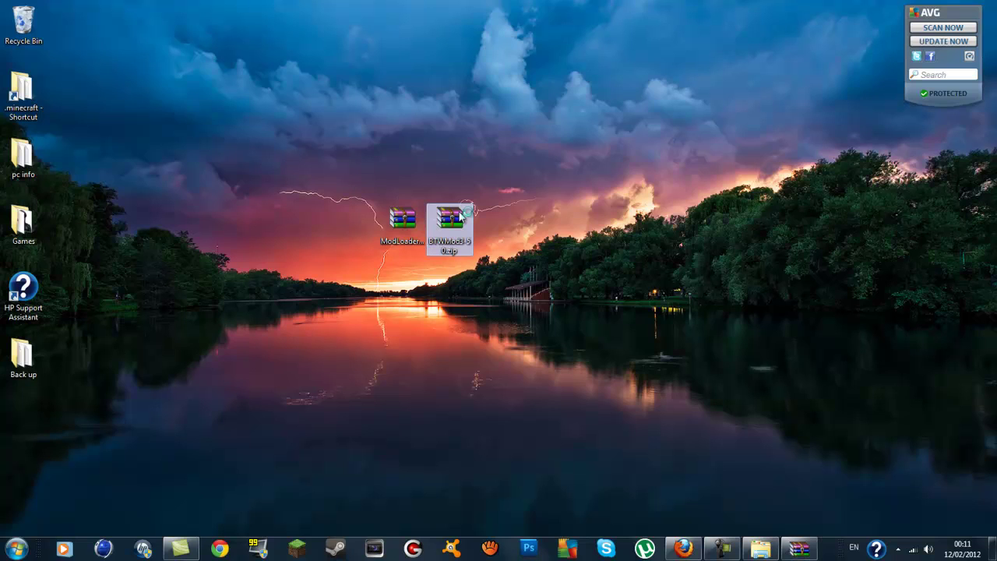
double_click(461, 215)
- Open the mod's MINECRAFT-JAR folder and bring the minecraft.jar archive up behind it
drag(522, 76, 664, 66)
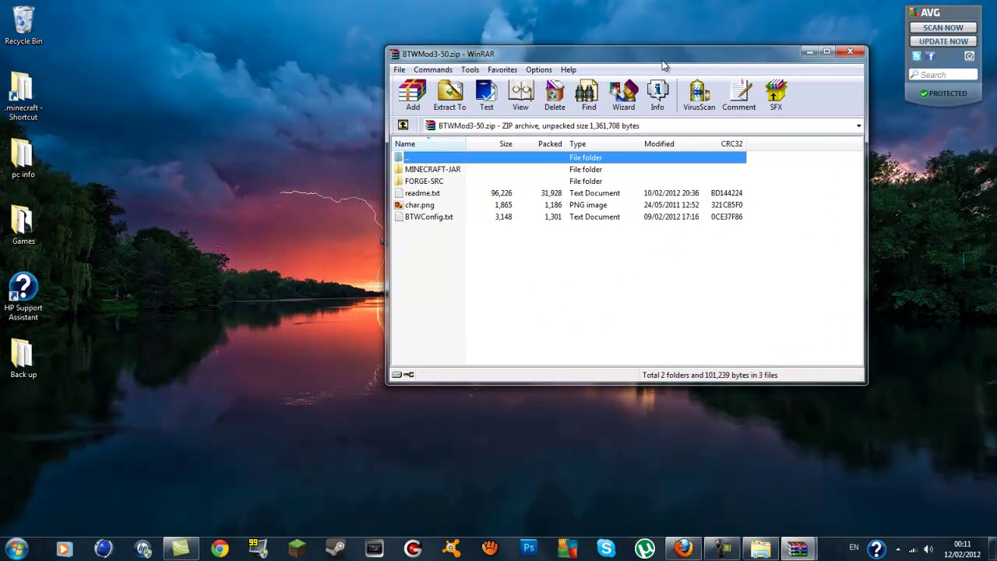
click(427, 173)
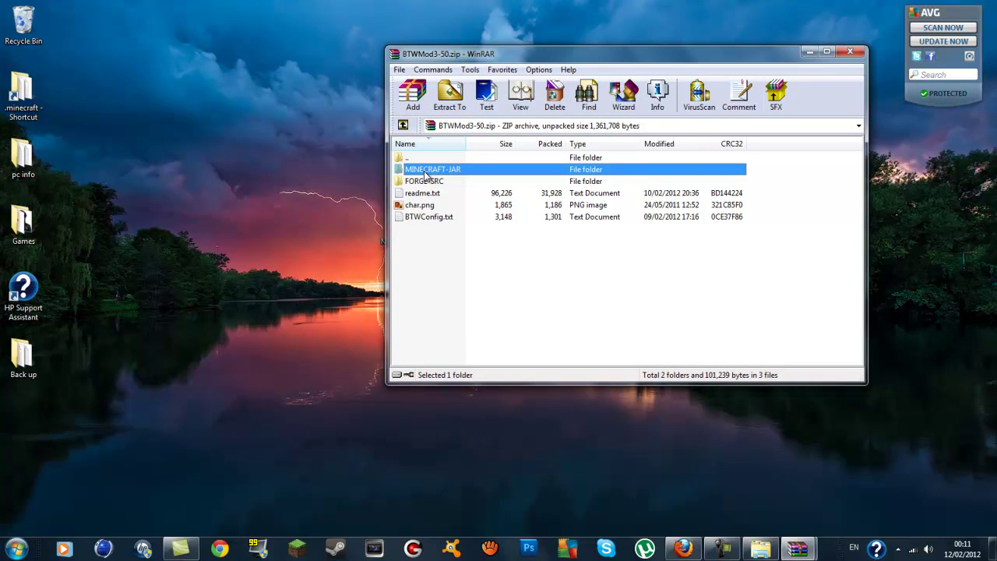
double_click(425, 172)
drag(738, 49, 755, 49)
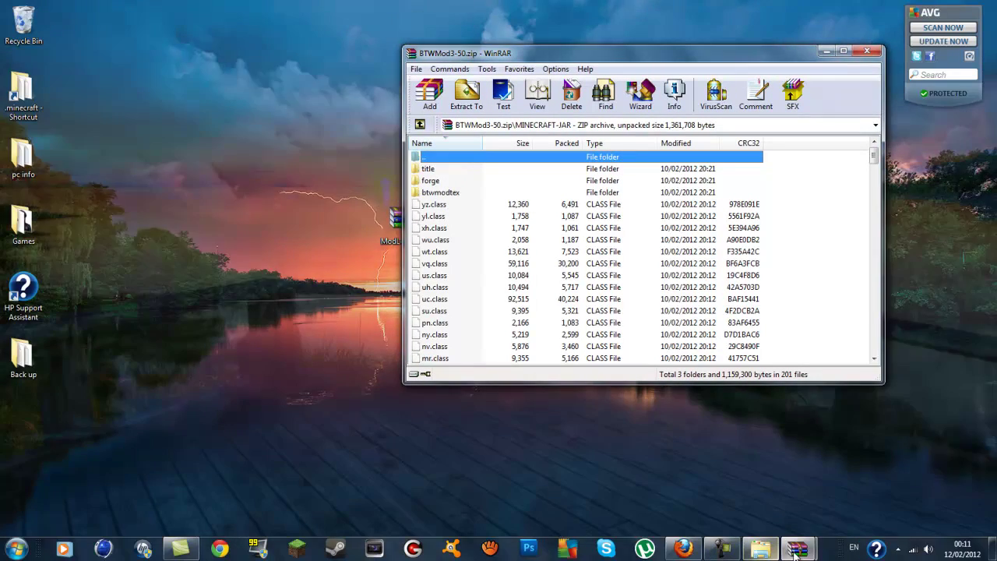
mouse_move(796, 548)
click(701, 512)
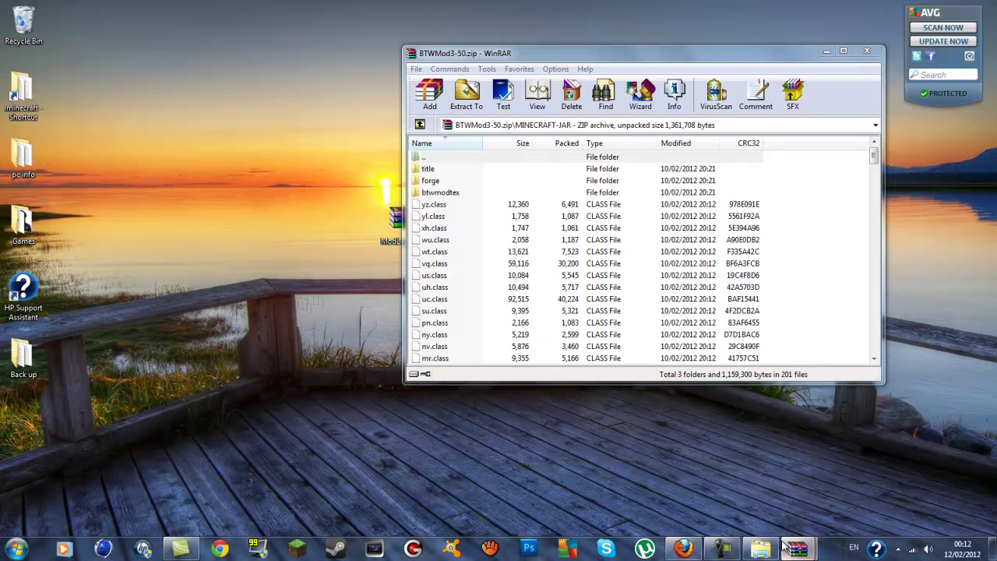
- Select every folder and file in the mod's MINECRAFT-JAR folder
click(845, 515)
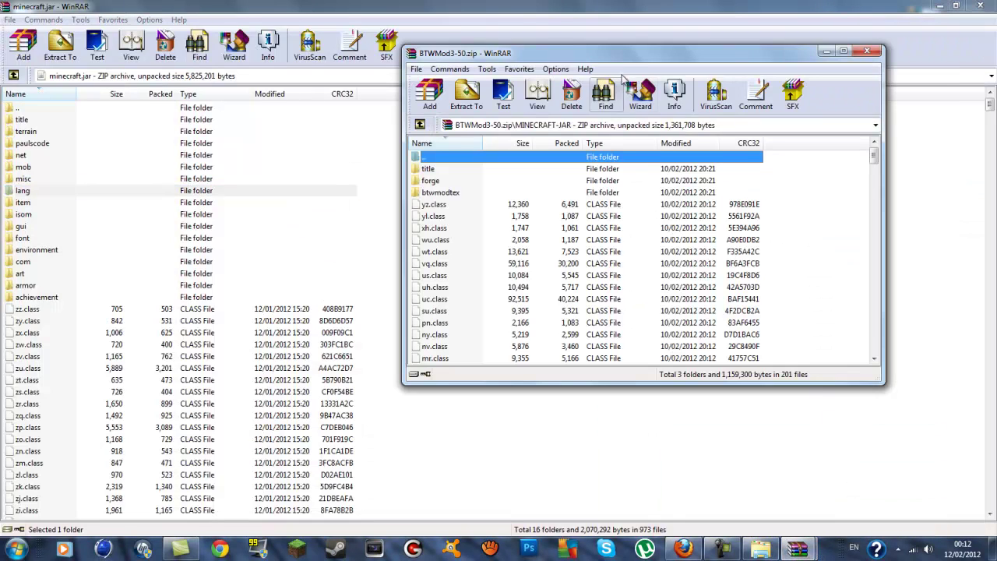
drag(617, 54, 675, 70)
click(818, 184)
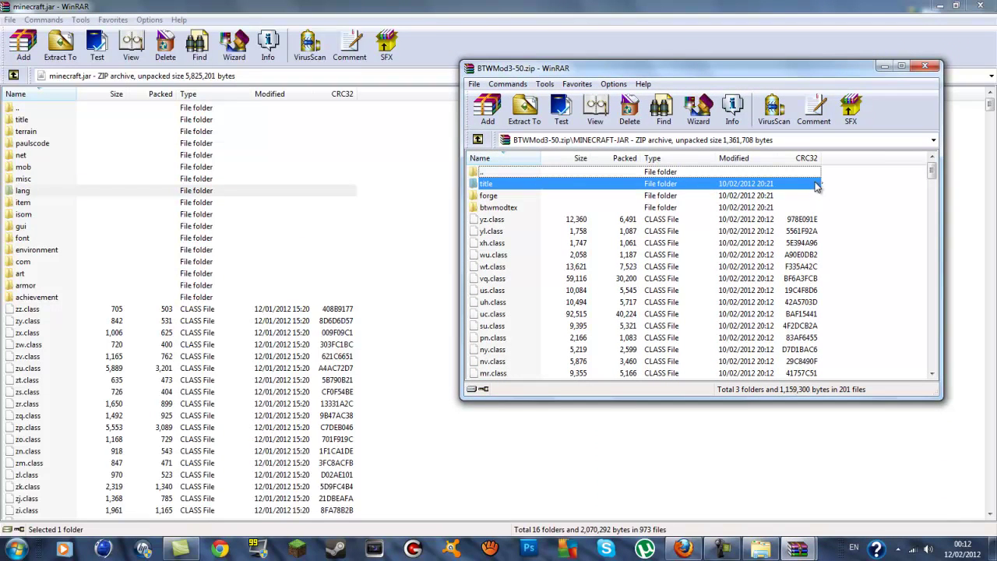
drag(827, 399, 827, 512)
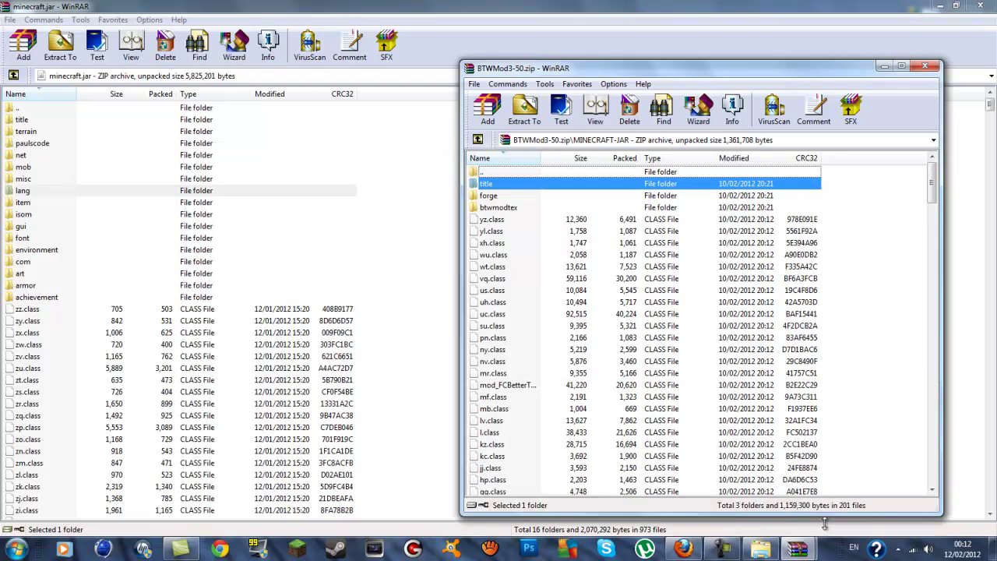
click(833, 189)
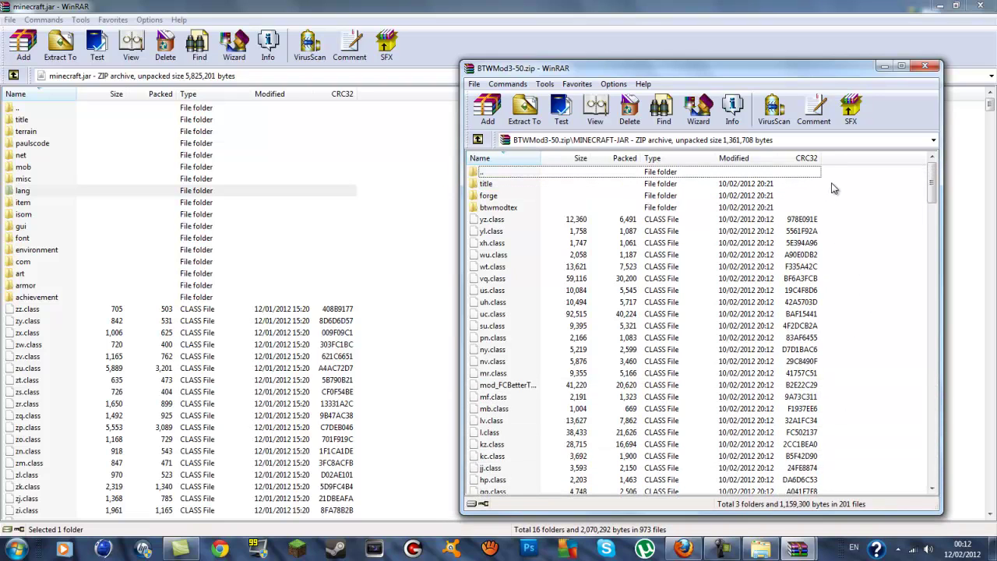
drag(932, 198, 937, 179)
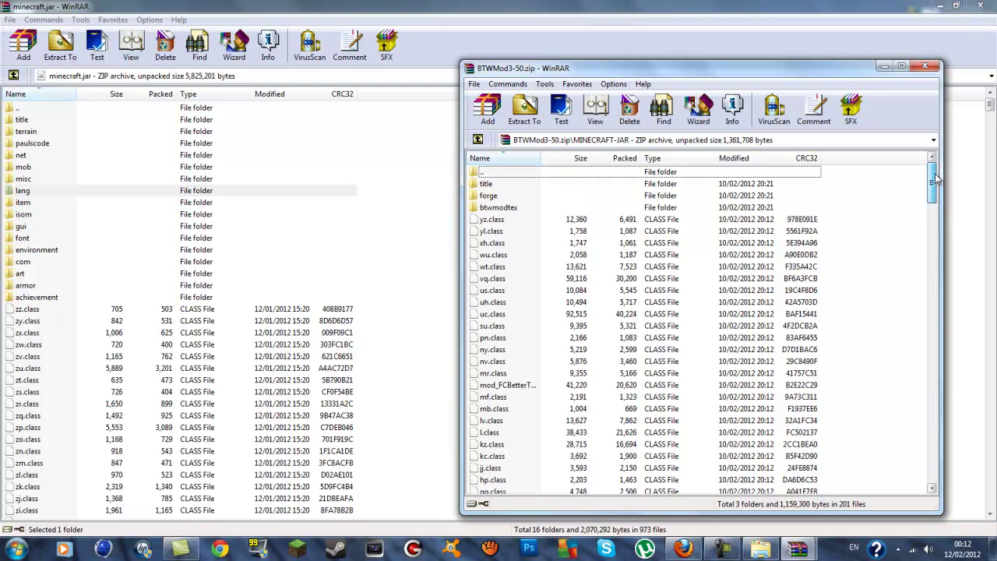
drag(829, 185, 448, 479)
- Drag the selected mod files into minecraft.jar and confirm adding them with OK
drag(937, 467, 958, 165)
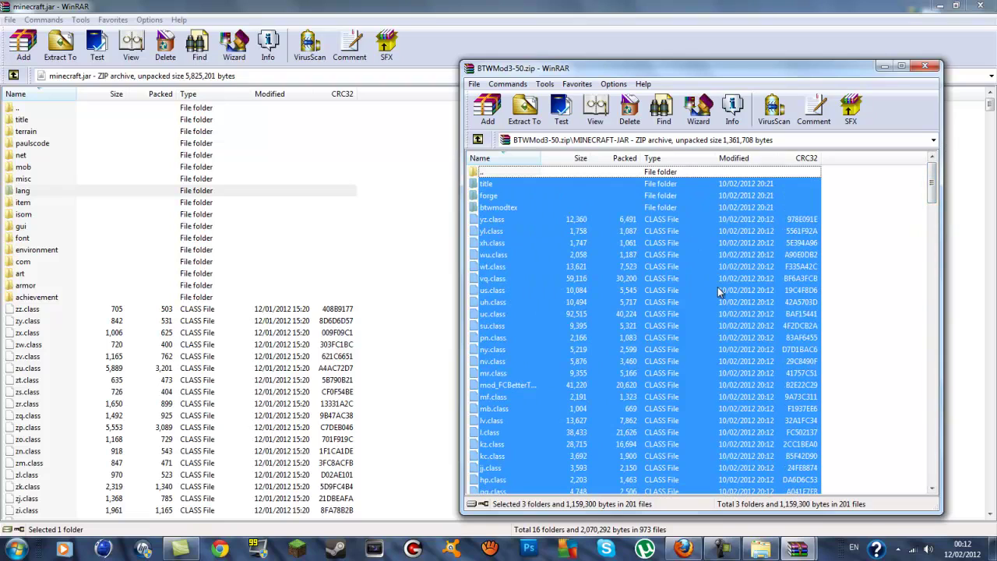
drag(718, 289, 62, 436)
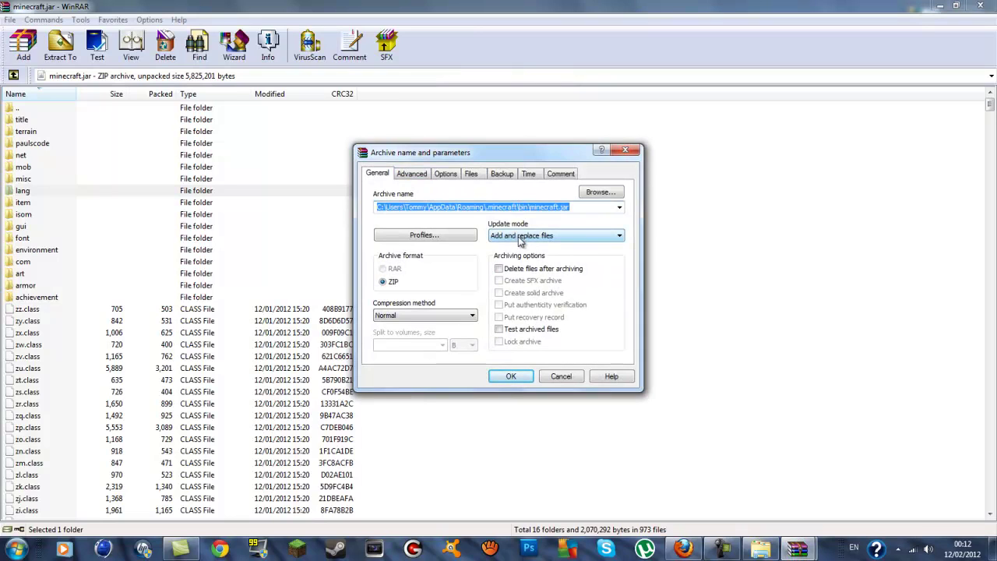
click(511, 376)
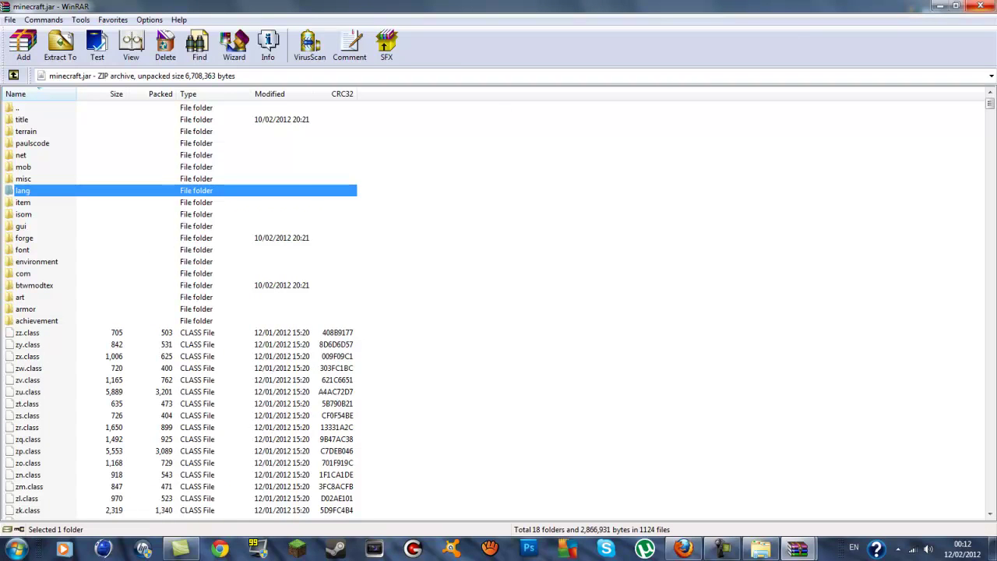
- Close the minecraft.jar and BTWMod3-50.zip archive windows
click(992, 6)
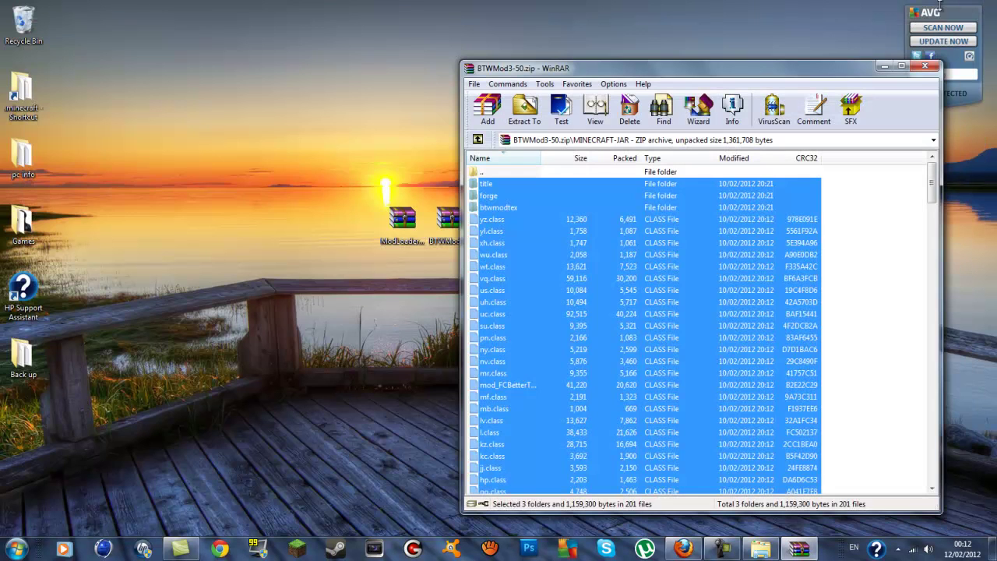
drag(720, 80, 635, 87)
click(689, 73)
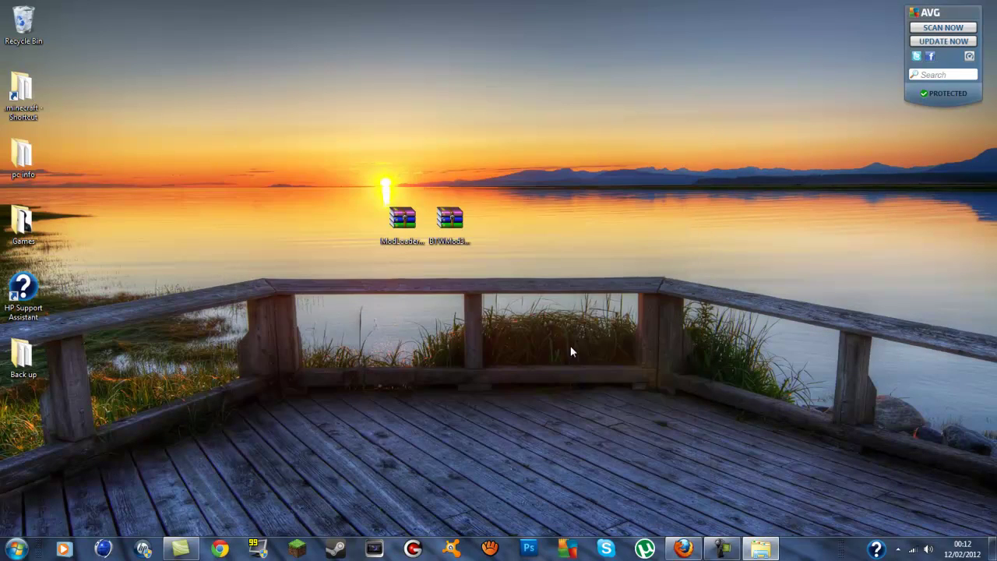
- Launch Minecraft, allow it to run, close the .minecraft bin folder, and log in
click(299, 550)
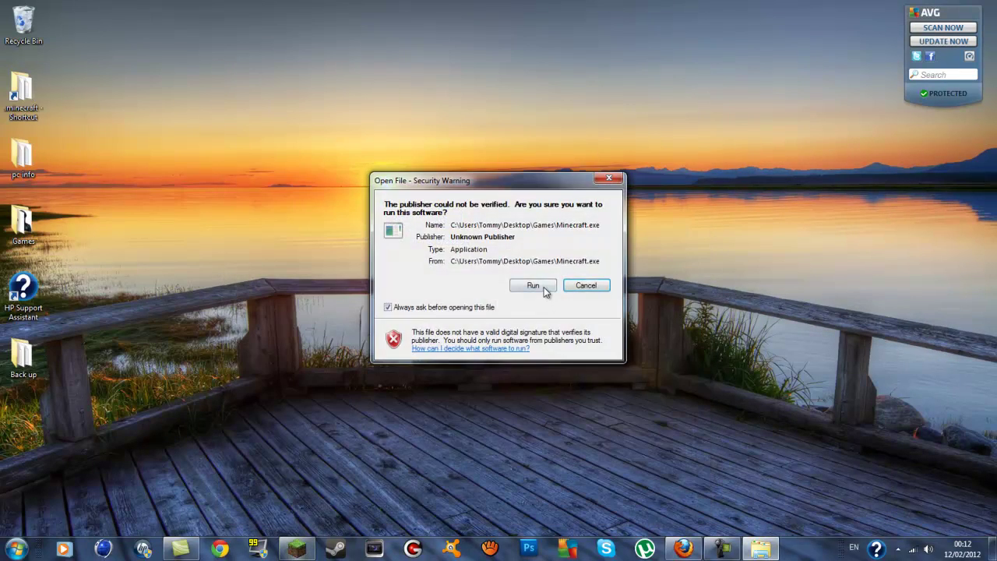
click(545, 289)
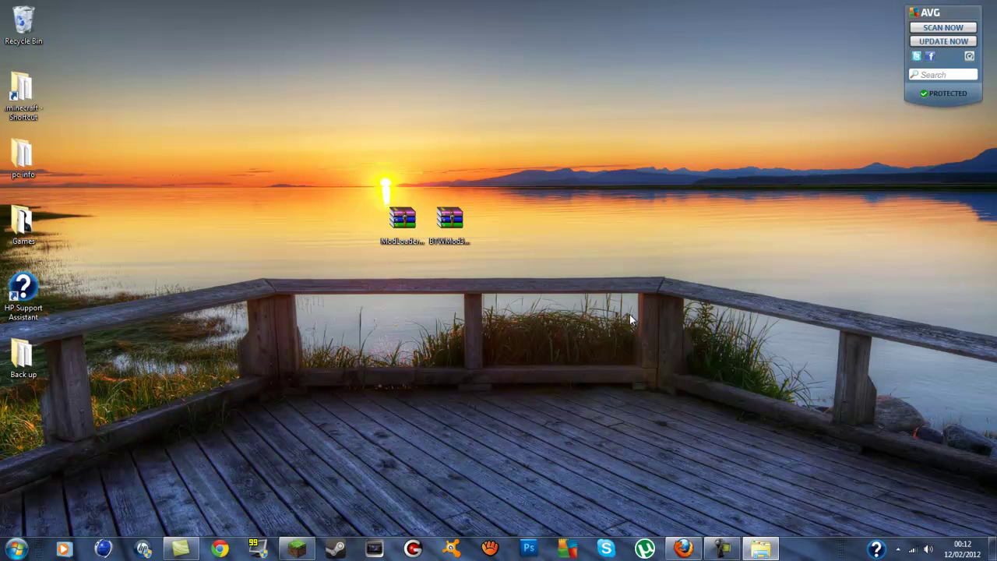
click(760, 549)
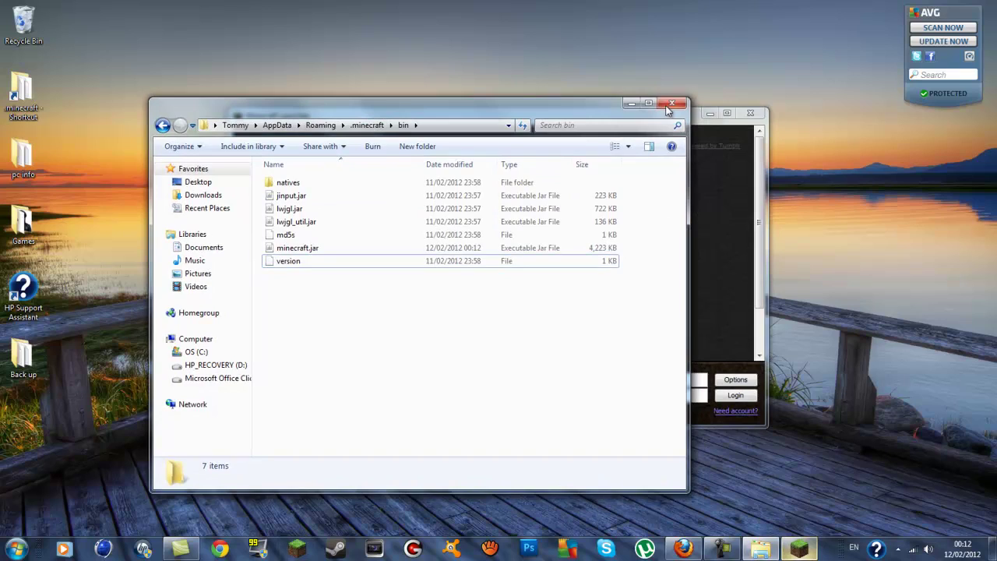
click(675, 109)
click(732, 397)
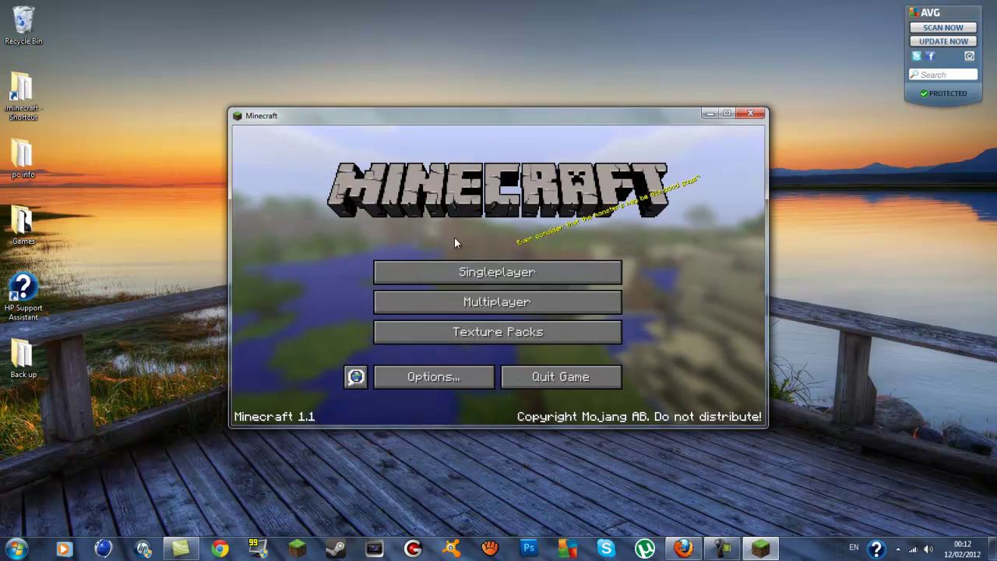
- From Singleplayer, create a new world named New World with Game Mode set to Creative
click(478, 278)
click(583, 376)
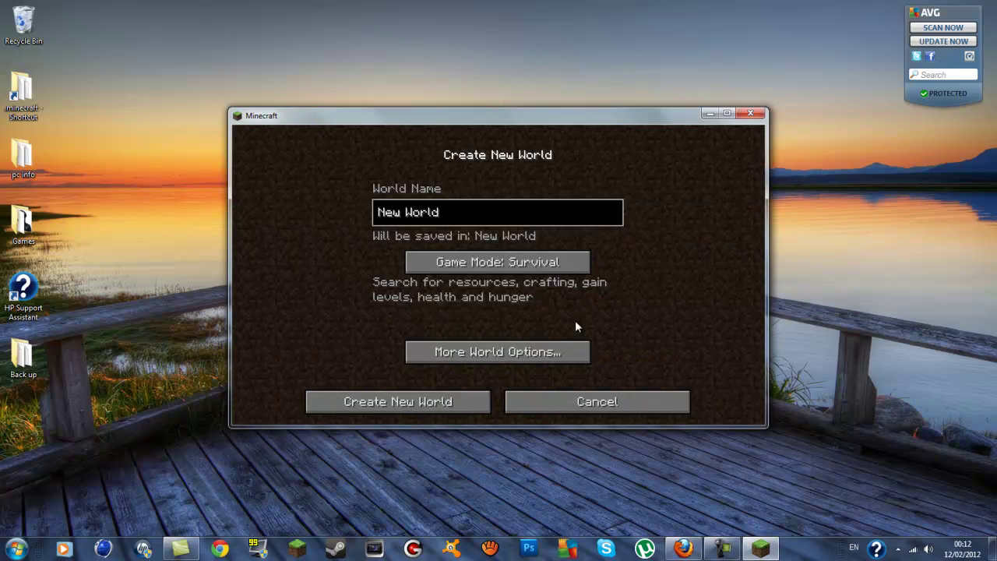
click(545, 263)
click(544, 264)
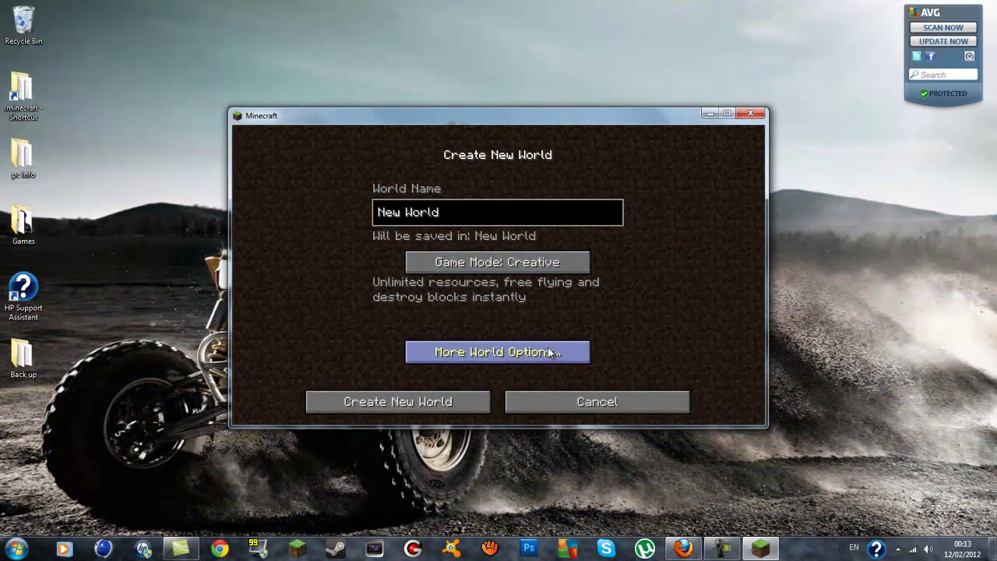
click(548, 397)
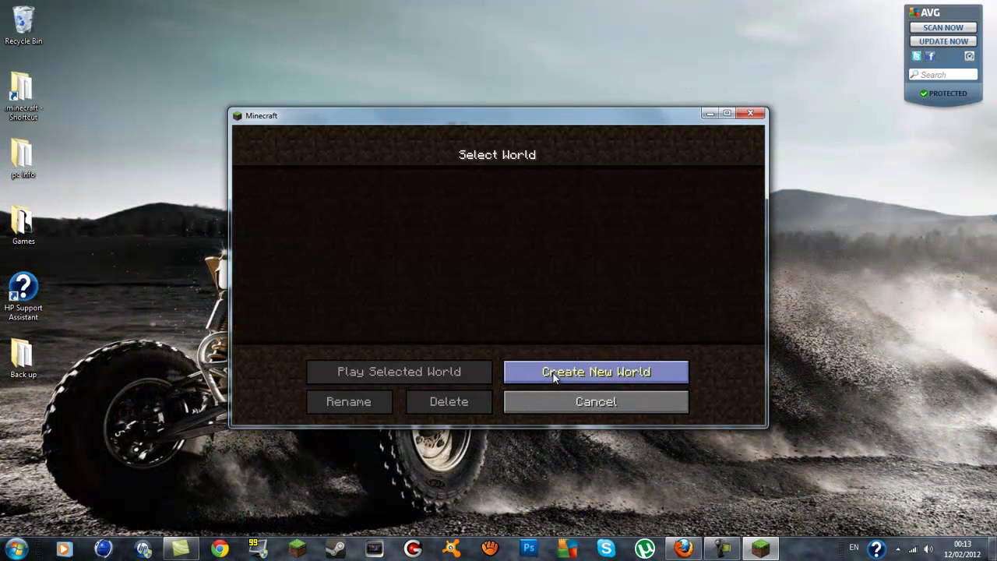
click(550, 372)
click(524, 266)
click(524, 265)
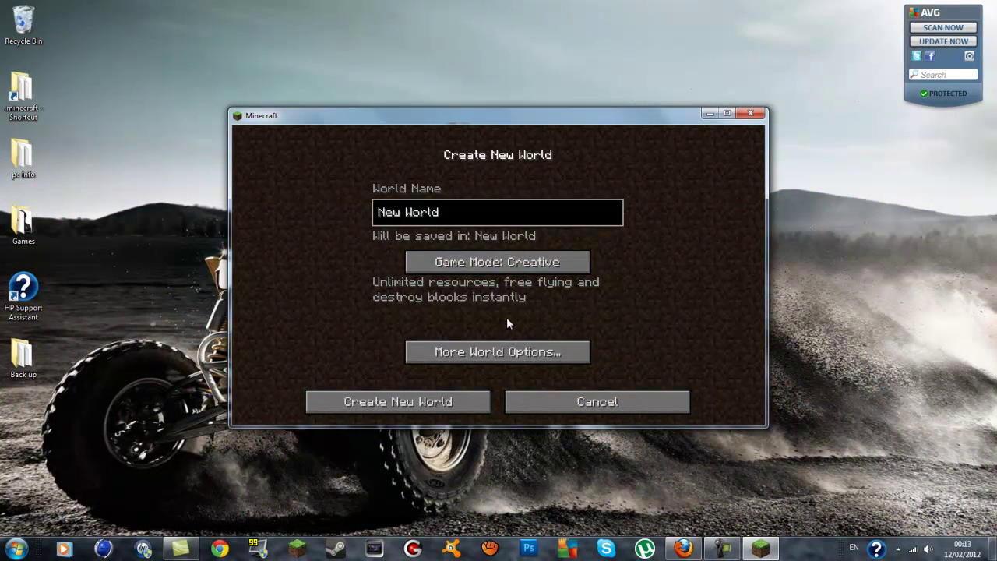
click(477, 401)
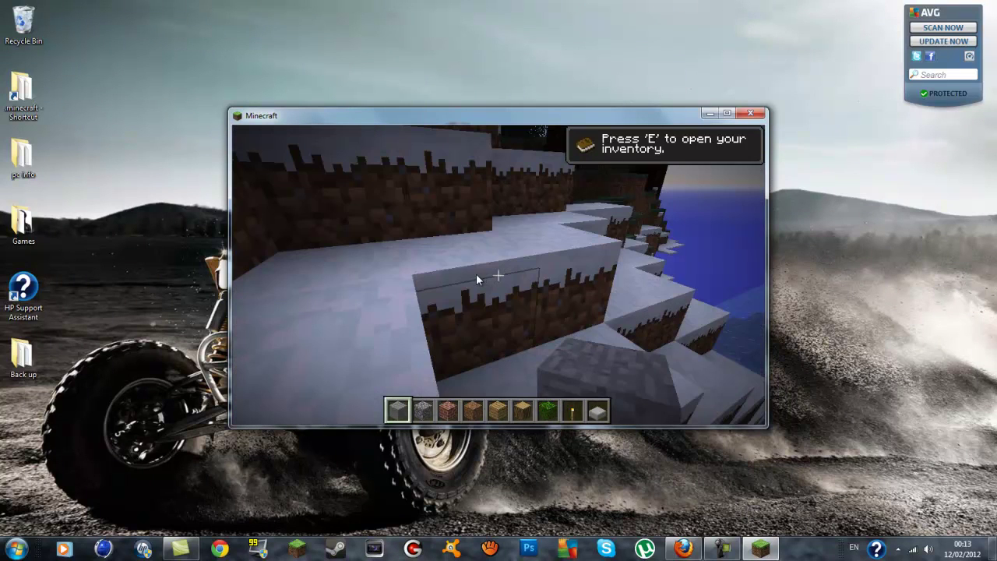
- Check the creative inventory, then go to Options > Video Settings from the game menu
key(e)
key(e)
key(e)
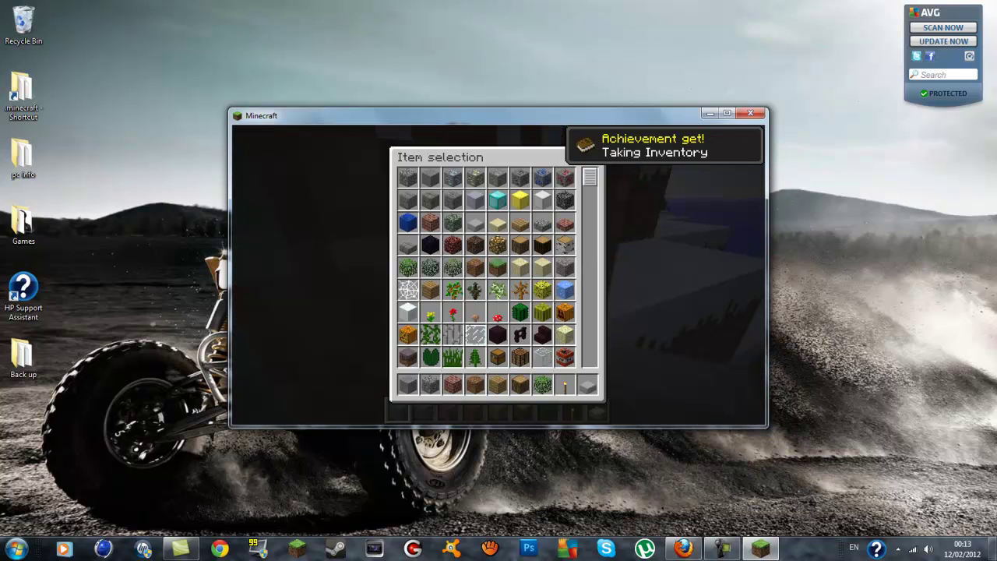
key(e)
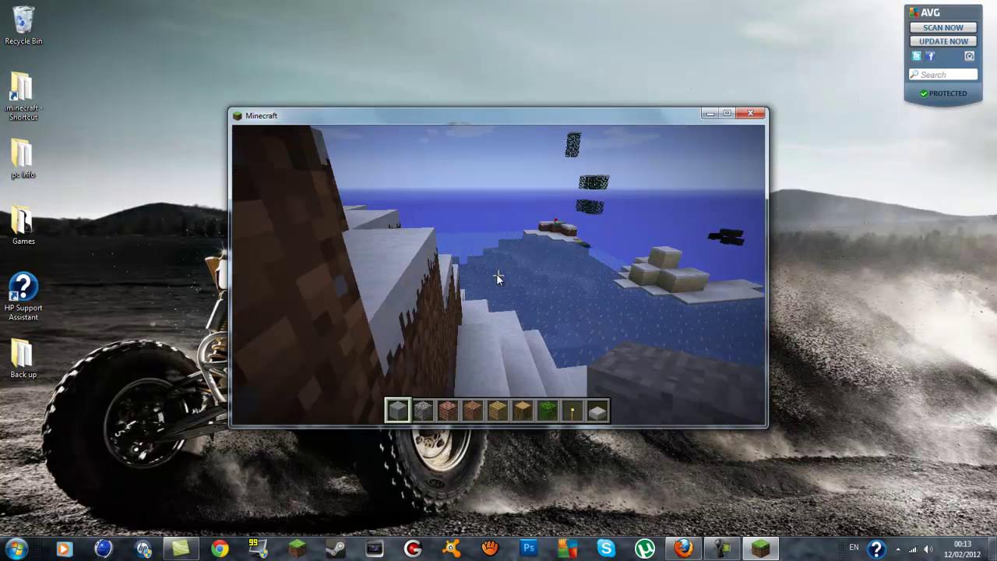
key(Escape)
click(494, 314)
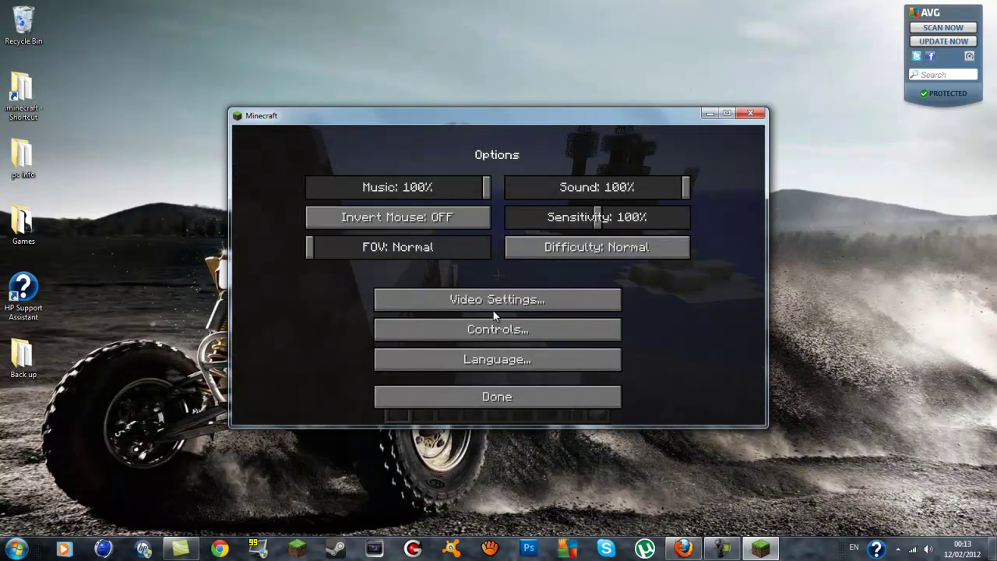
click(492, 299)
- Set Graphics to Fast and Render Distance to Short, then resume the game
click(610, 187)
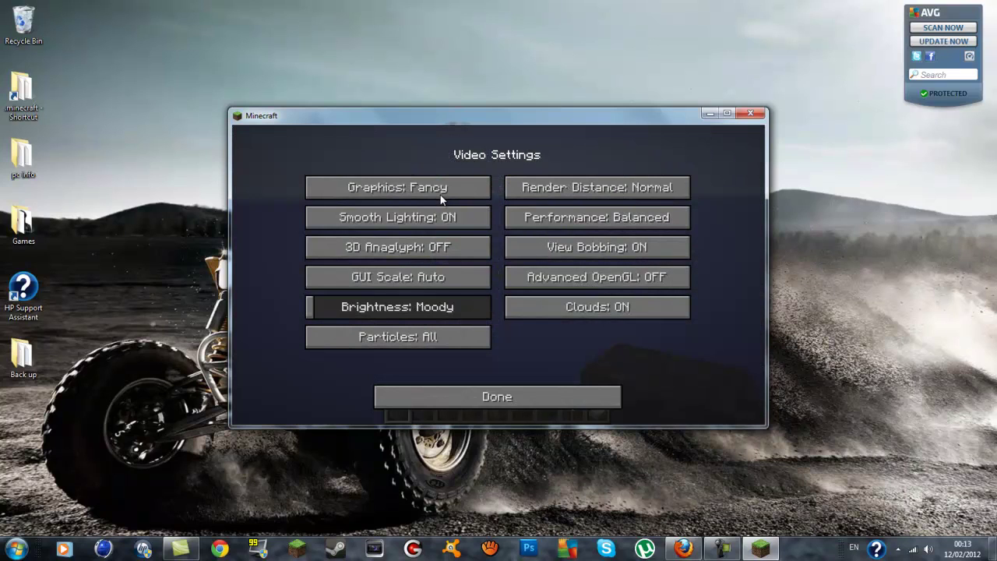
click(436, 188)
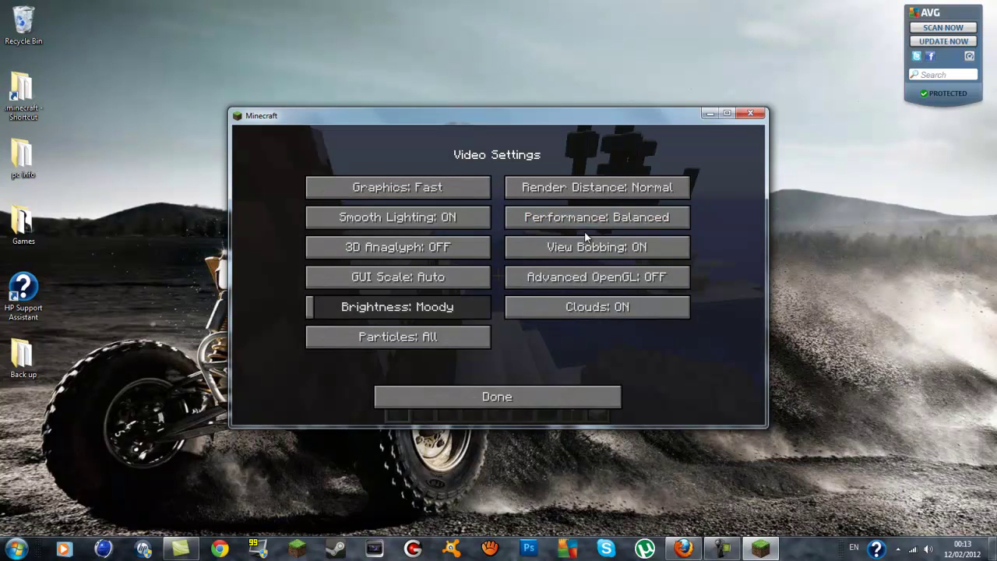
click(596, 193)
click(541, 397)
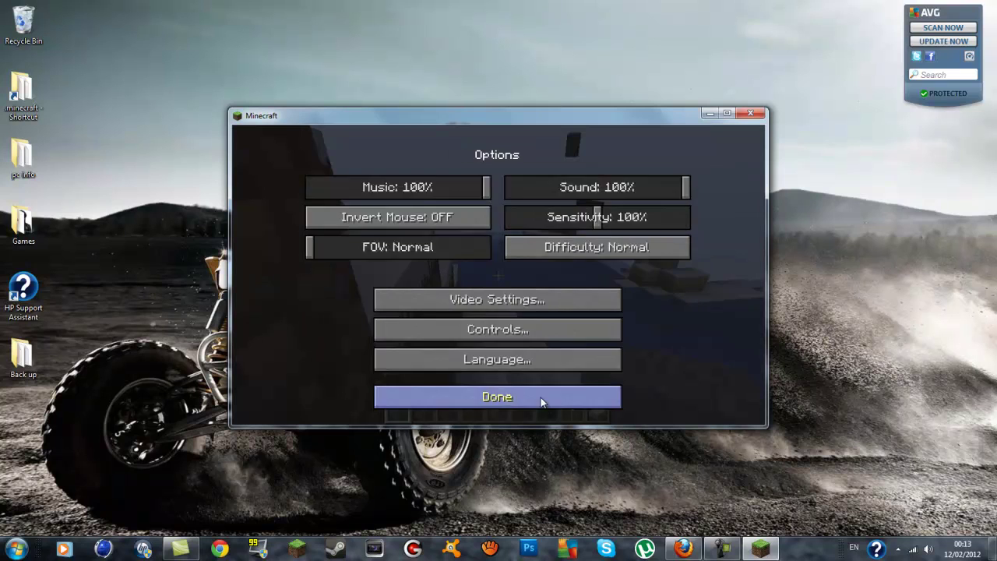
click(541, 397)
click(498, 222)
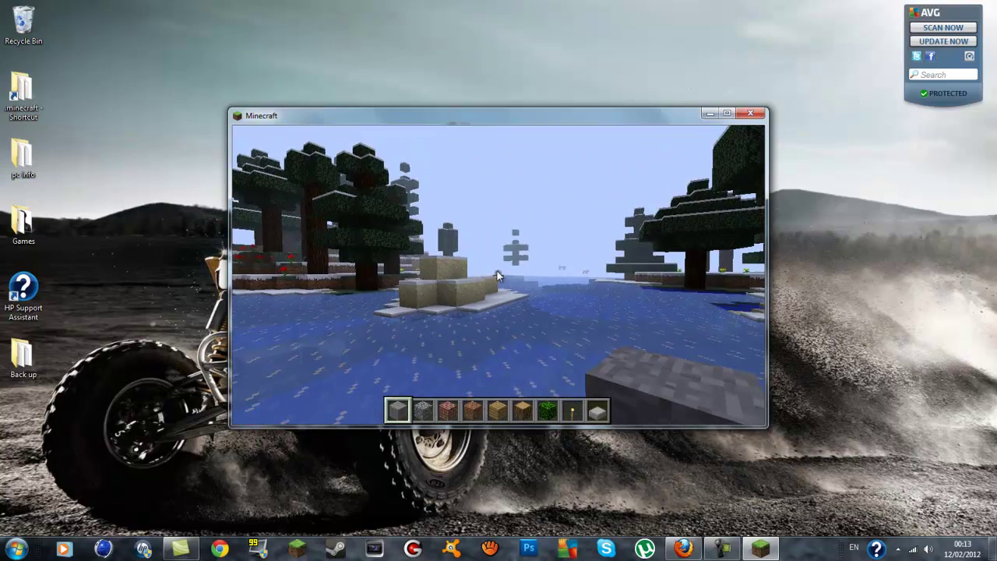
key(e)
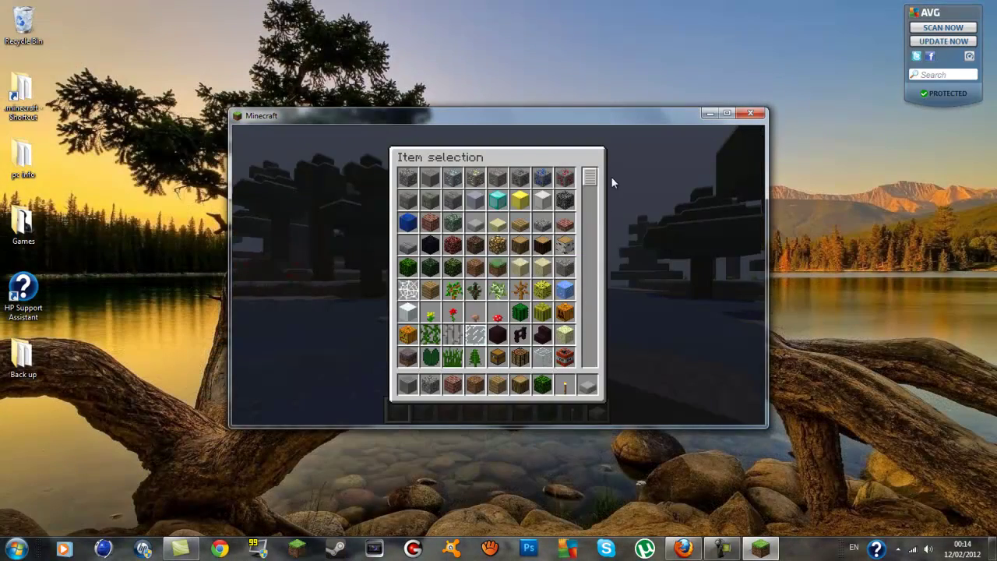
drag(591, 184, 603, 240)
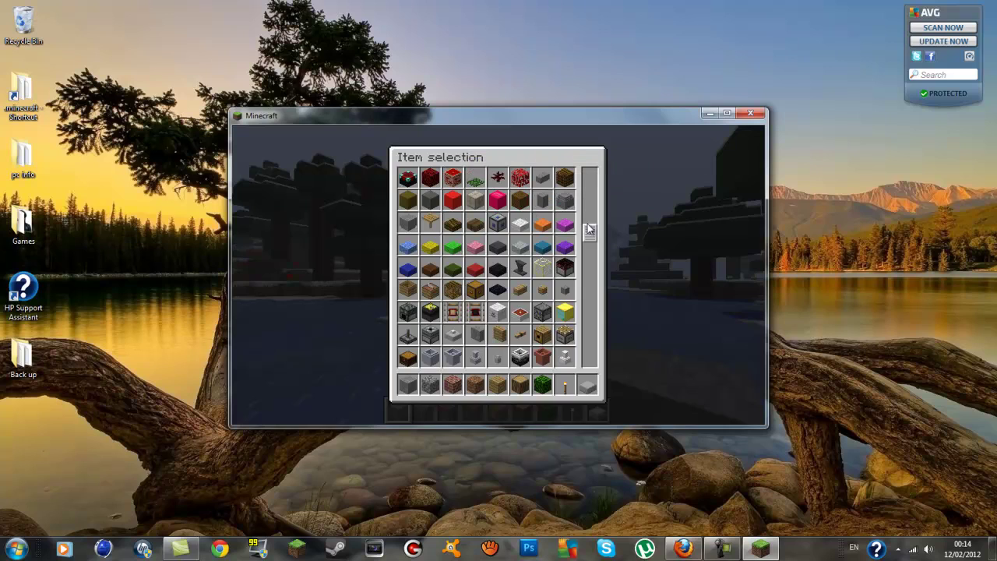
drag(590, 228, 592, 254)
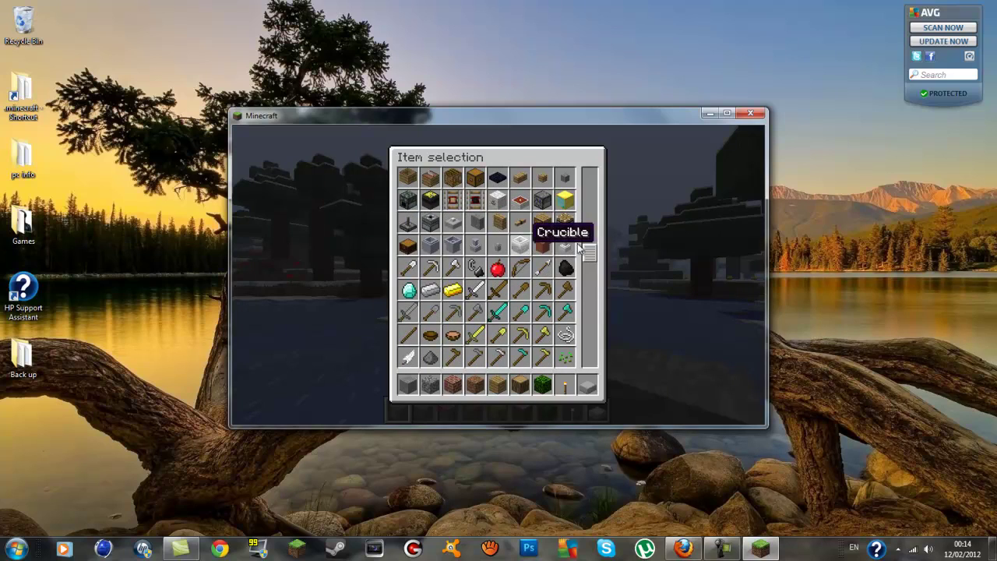
scroll(578, 257, down, 8)
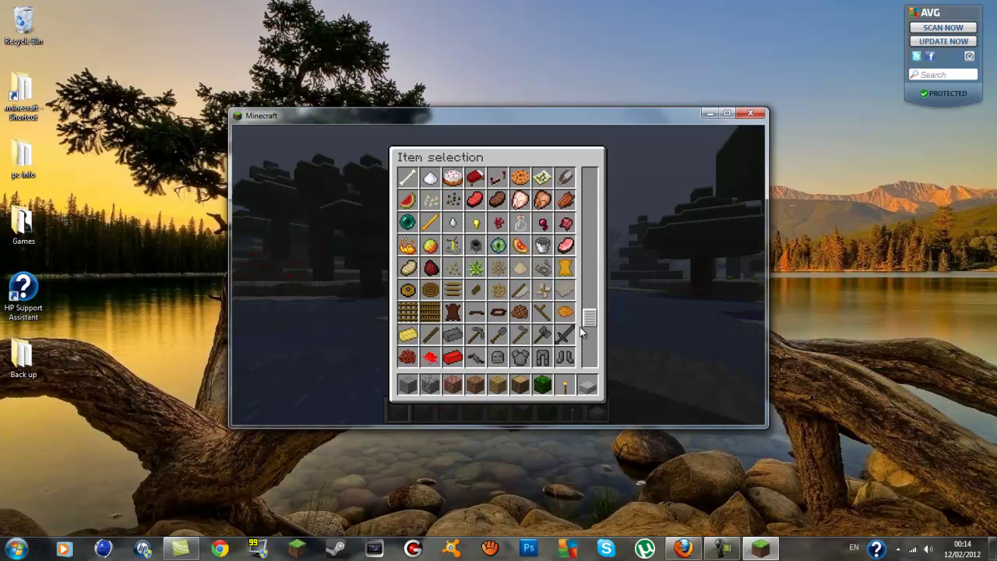
scroll(581, 335, down, 5)
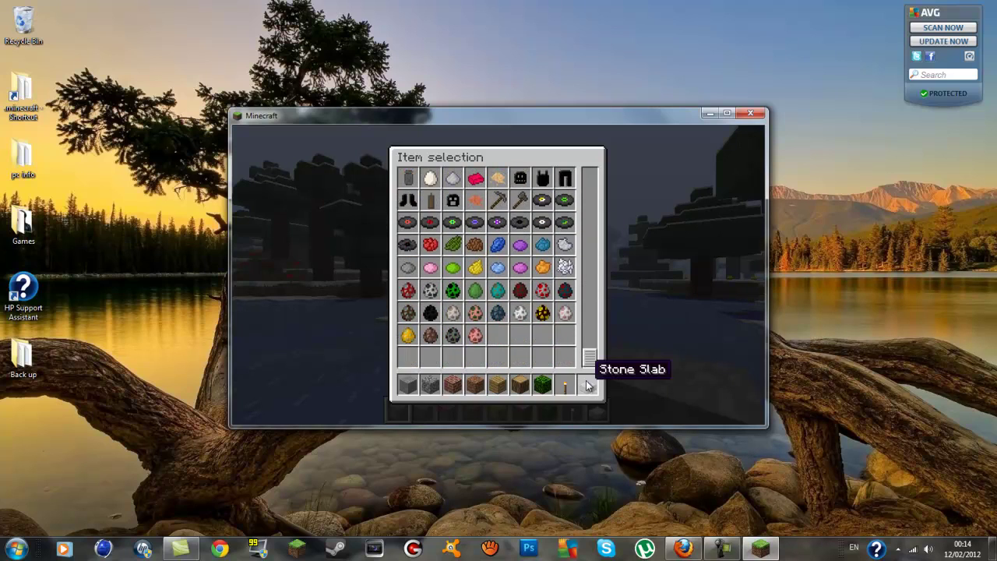
drag(585, 360, 587, 326)
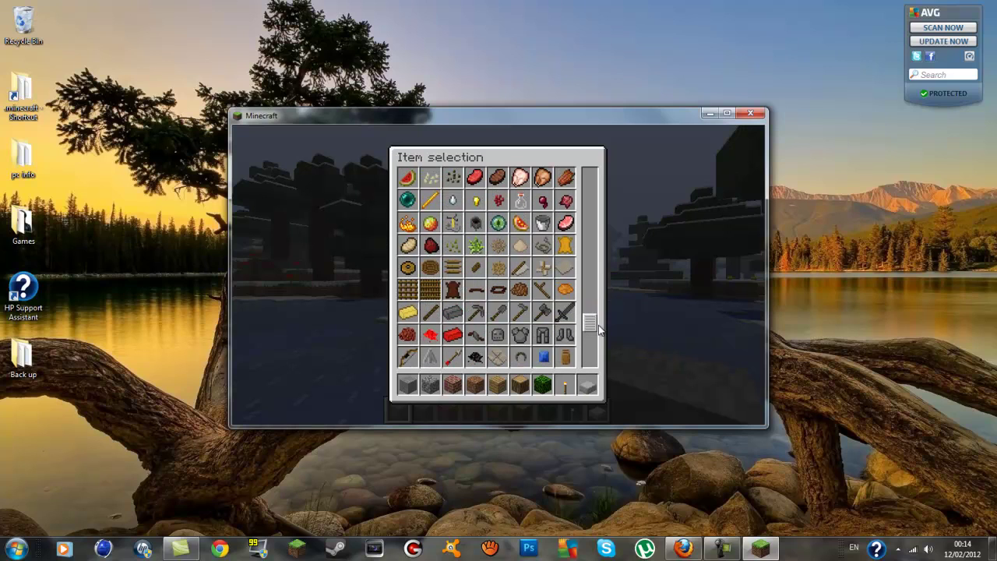
drag(590, 327, 593, 249)
key(e)
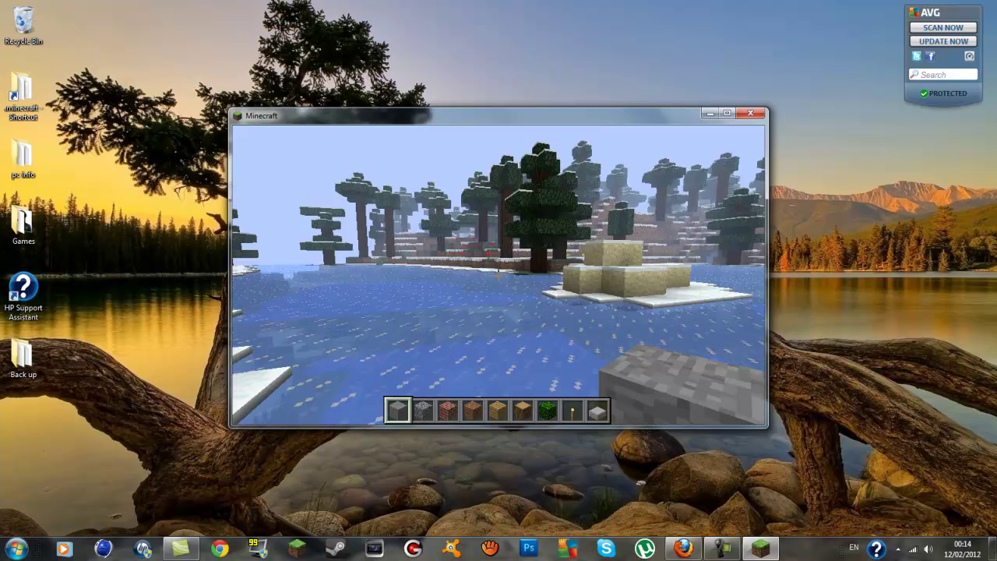